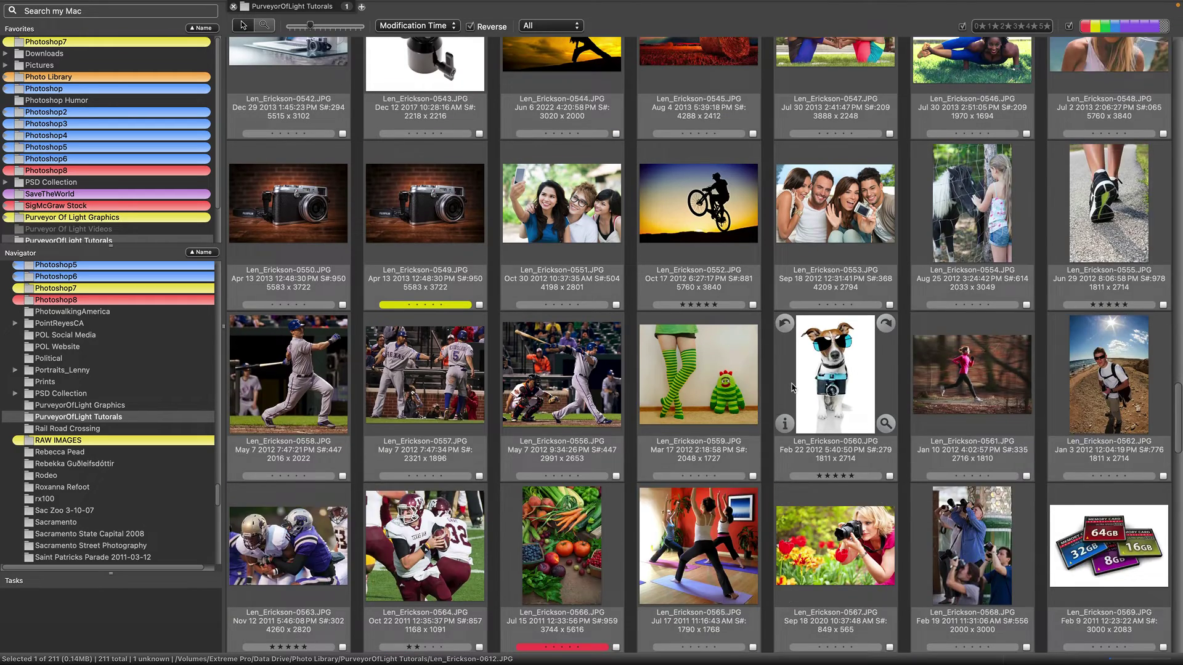
# Open a large preview of the folder's first photo, the woman silhouetted against a beach sunset
pyautogui.scroll(3, 799, 382)
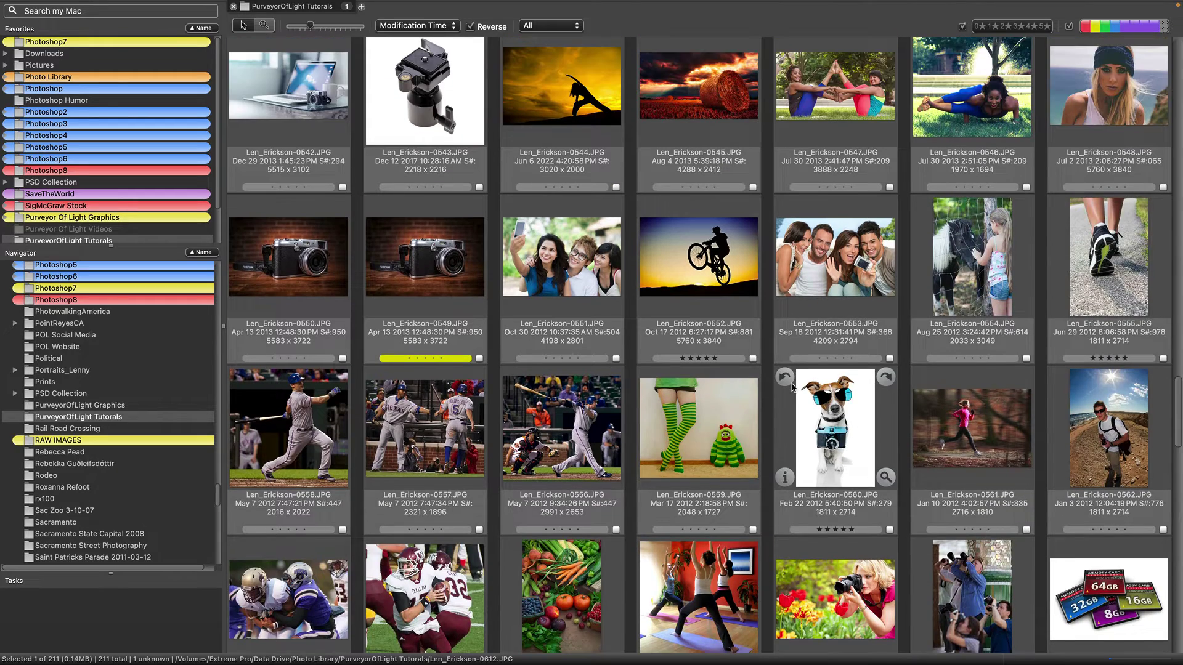
pyautogui.scroll(4, 800, 382)
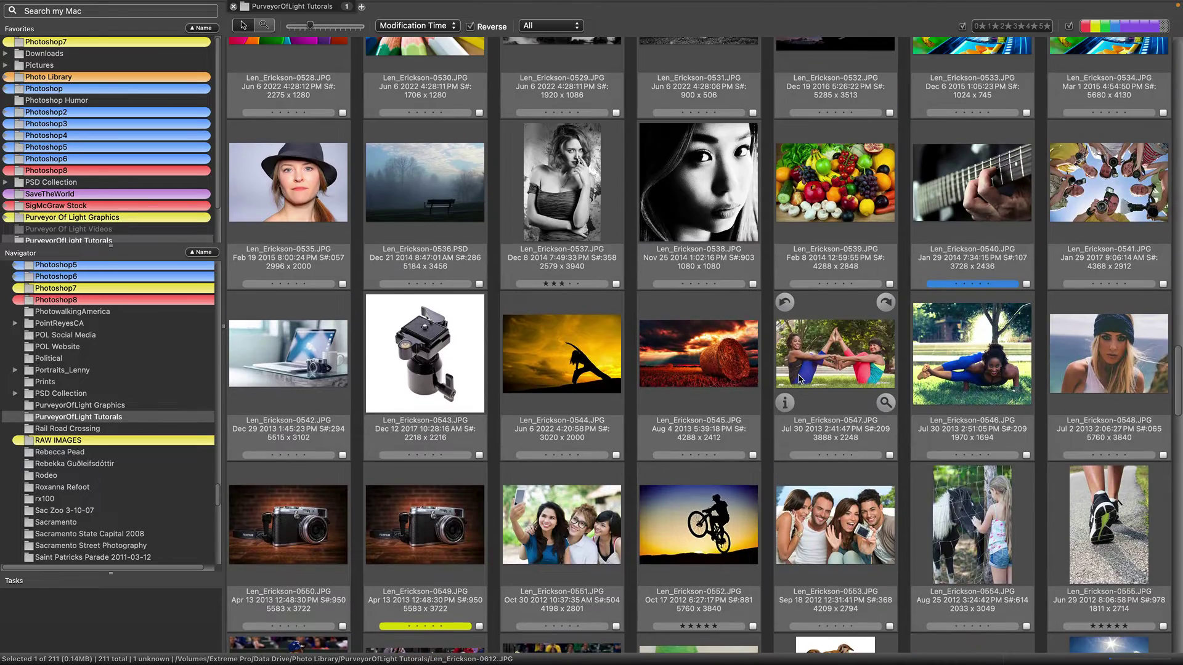
pyautogui.scroll(4, 799, 379)
pyautogui.scroll(10, 799, 379)
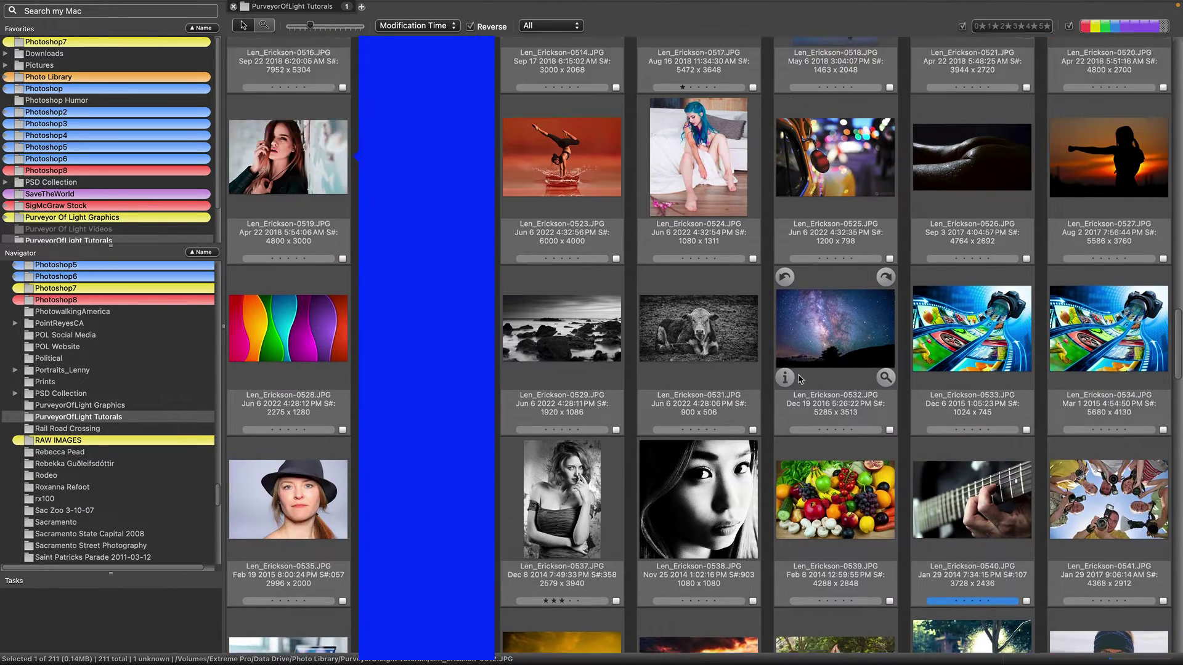
pyautogui.scroll(15, 799, 379)
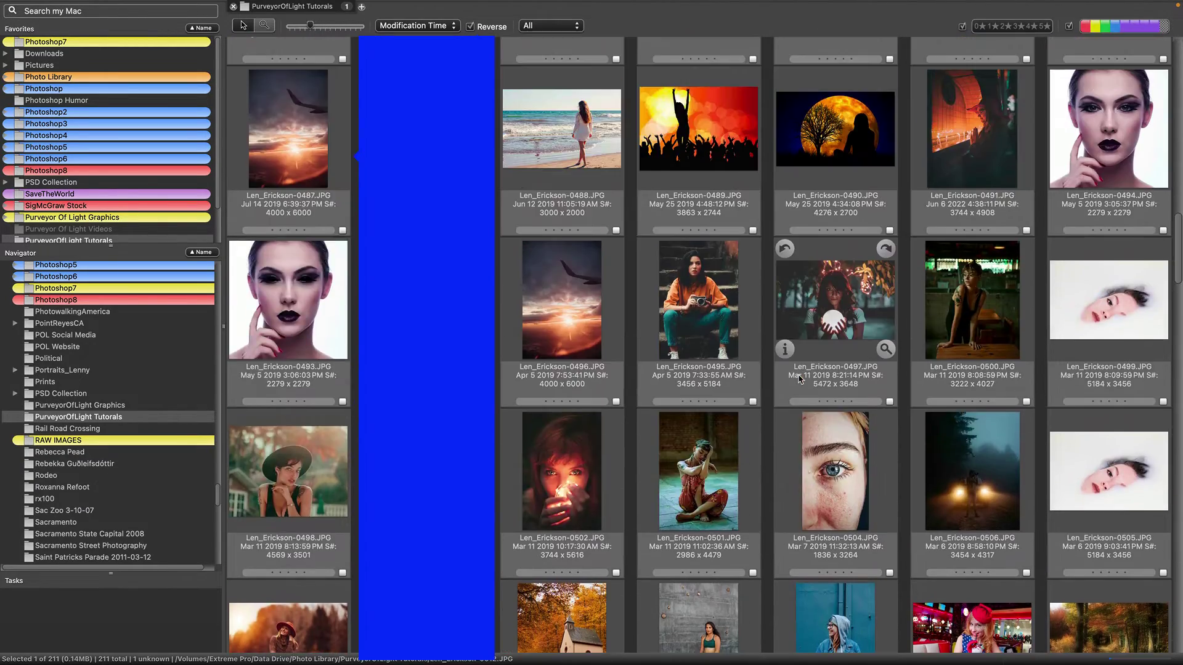
pyautogui.scroll(8, 799, 379)
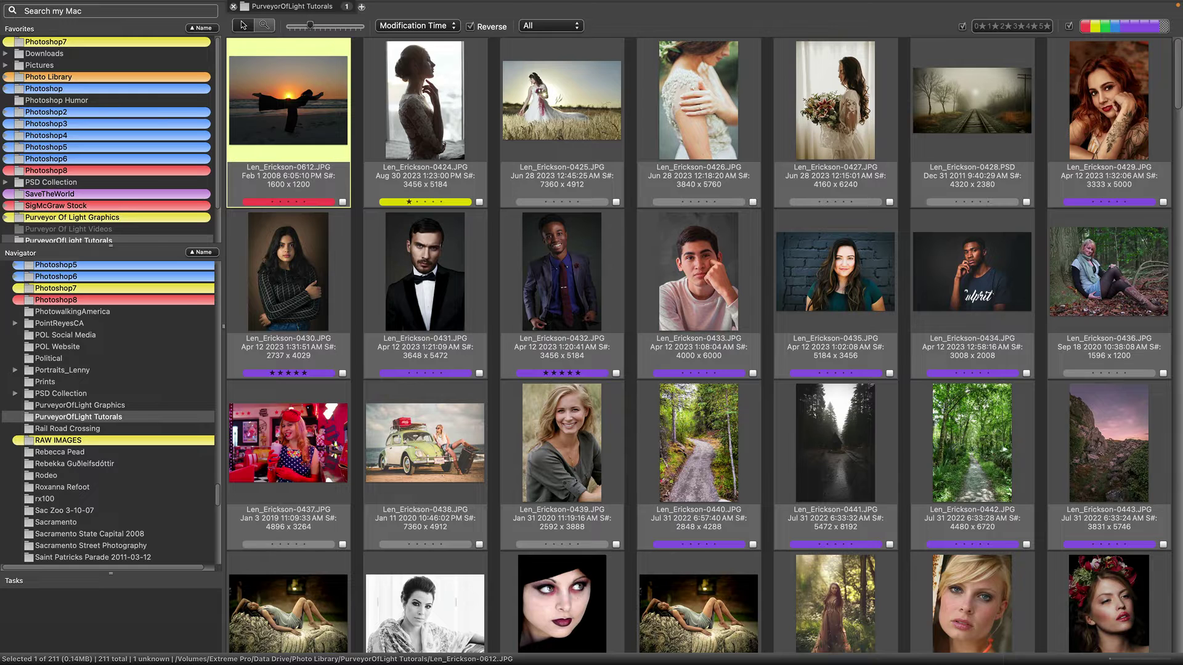
pyautogui.press('space')
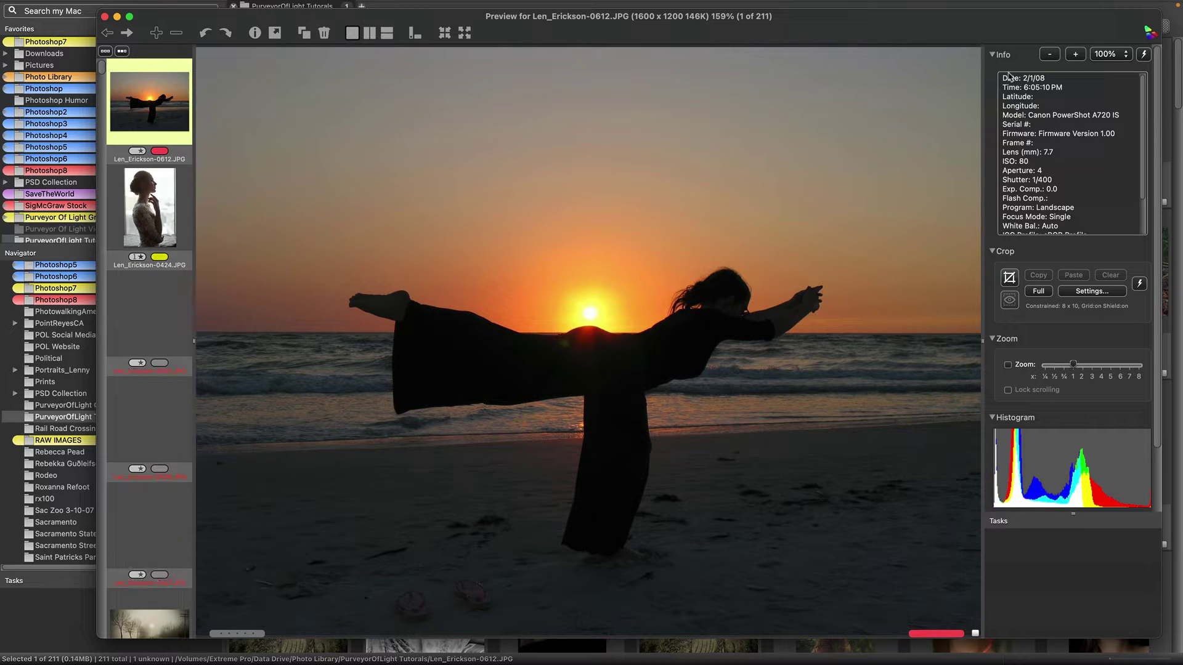
# Draw a trial crop around the sun and the woman's torso, and clear it
pyautogui.click(993, 252)
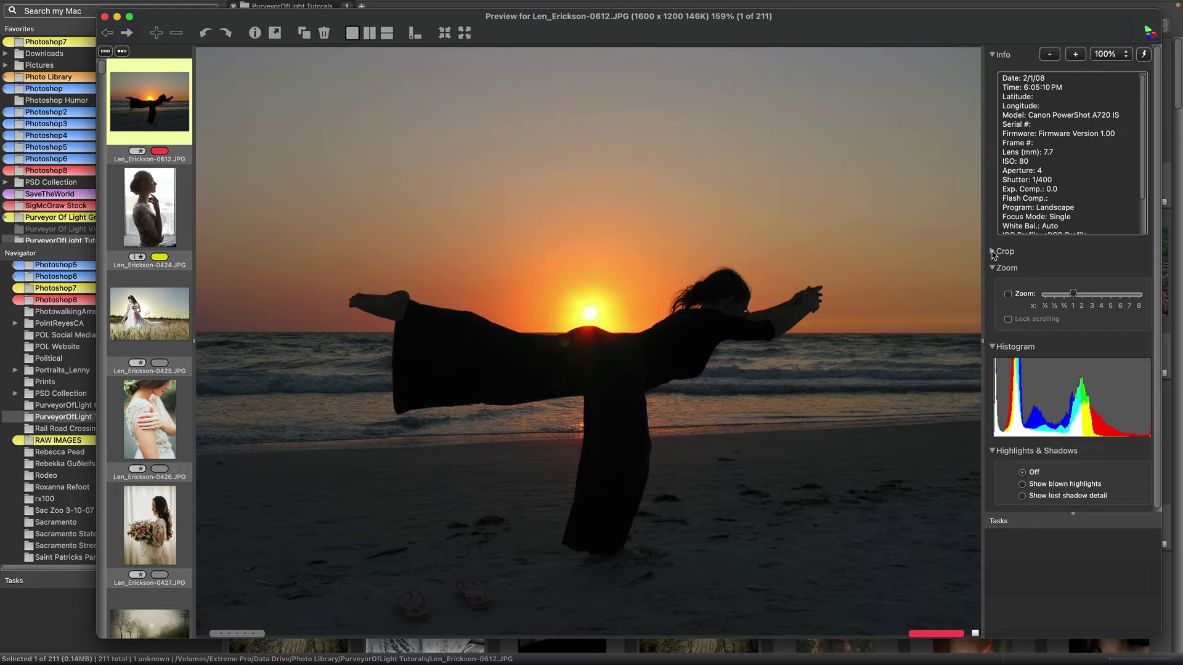
pyautogui.click(993, 253)
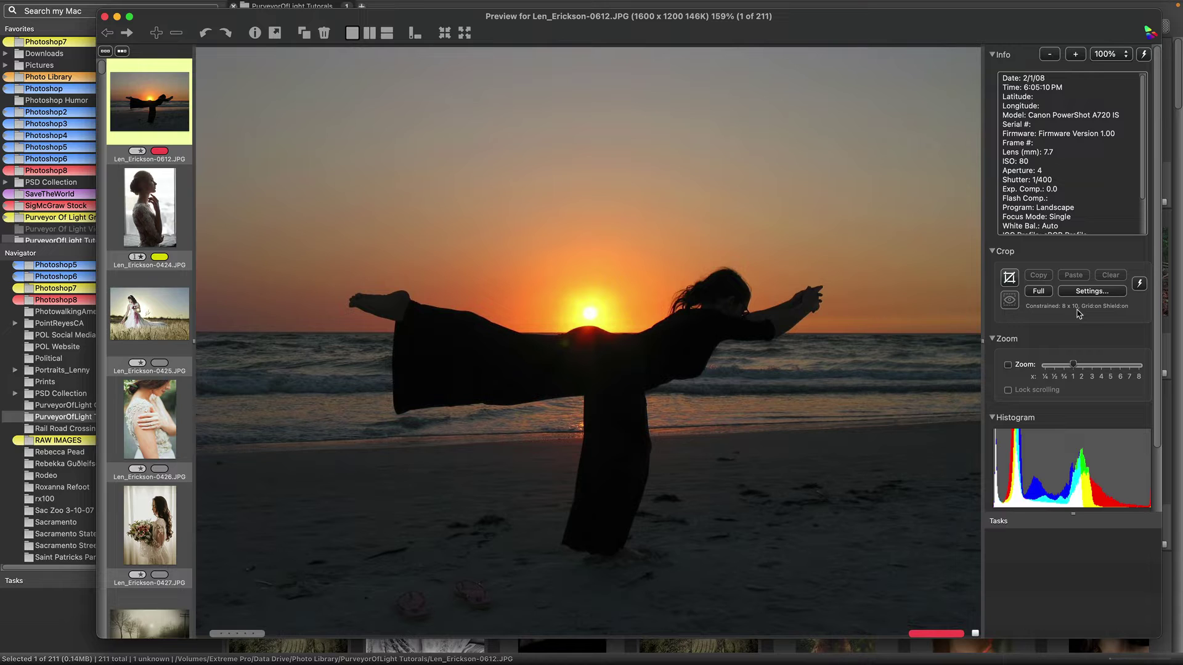
pyautogui.click(1008, 278)
pyautogui.click(1009, 279)
pyautogui.moveTo(402, 196); pyautogui.dragTo(758, 481)
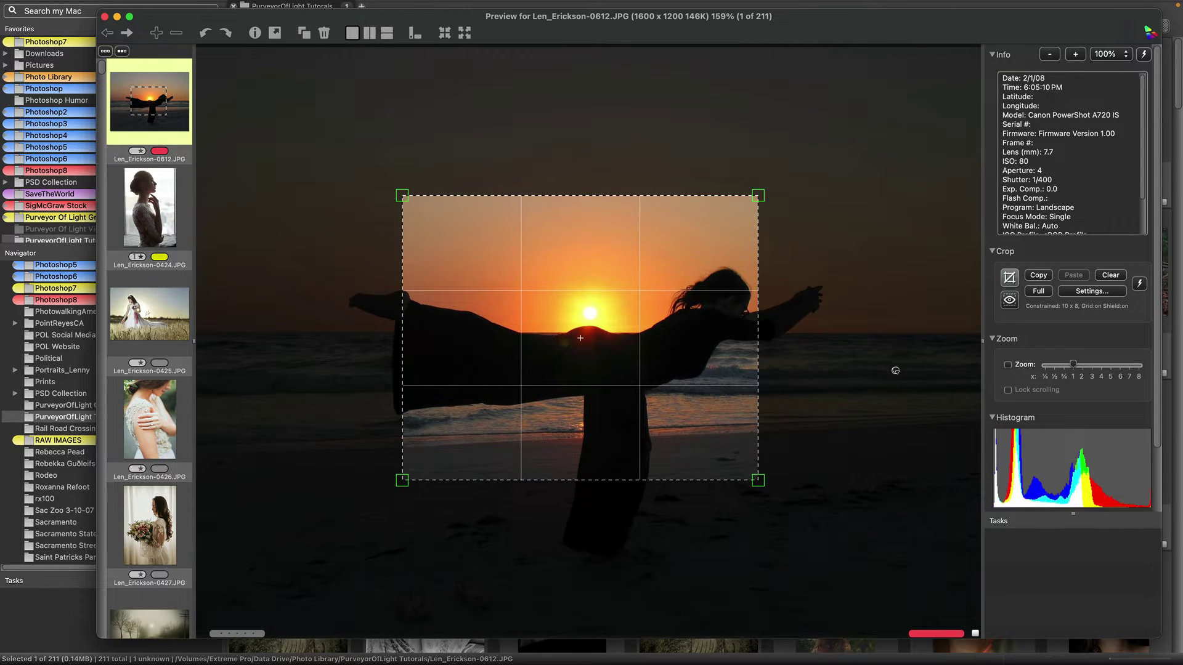
pyautogui.click(1121, 277)
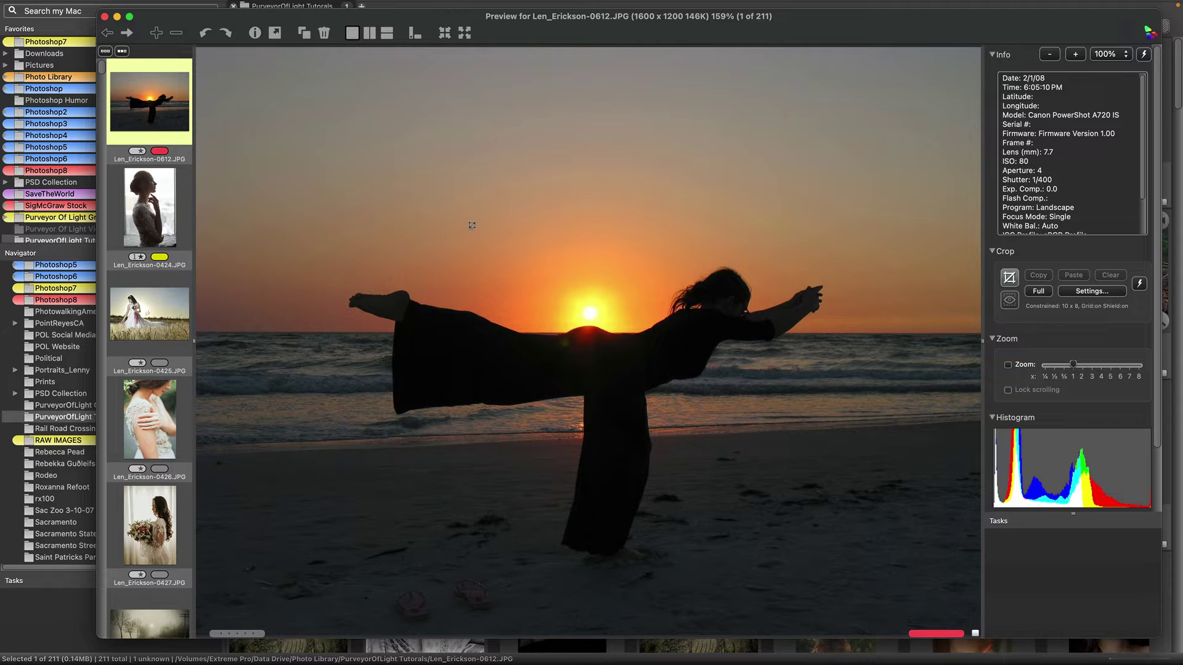
# Draw a crop enclosing the woman's whole silhouette and preview the cropped image
pyautogui.moveTo(345, 186); pyautogui.dragTo(838, 447)
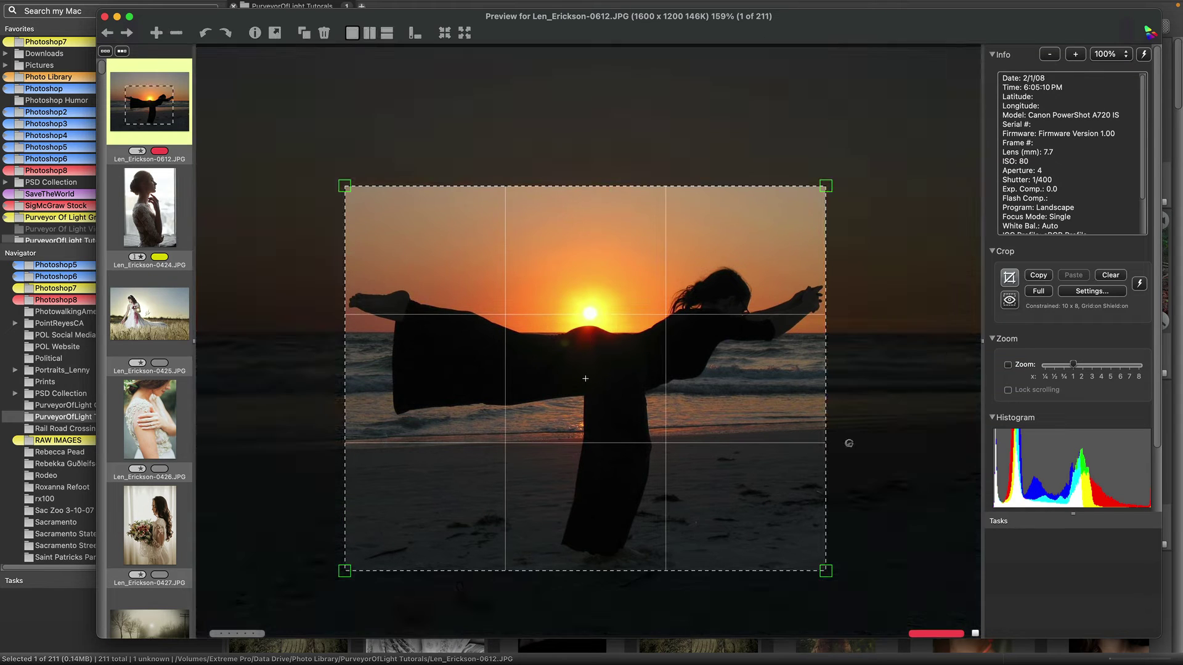
pyautogui.click(1009, 301)
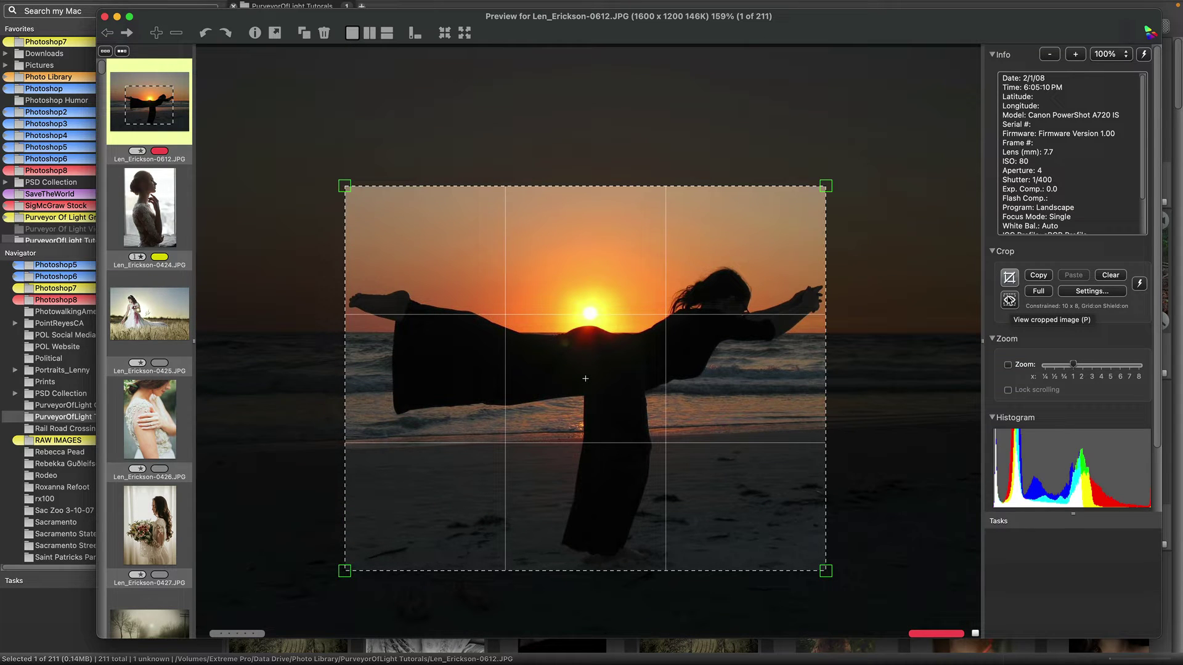
pyautogui.click(1009, 301)
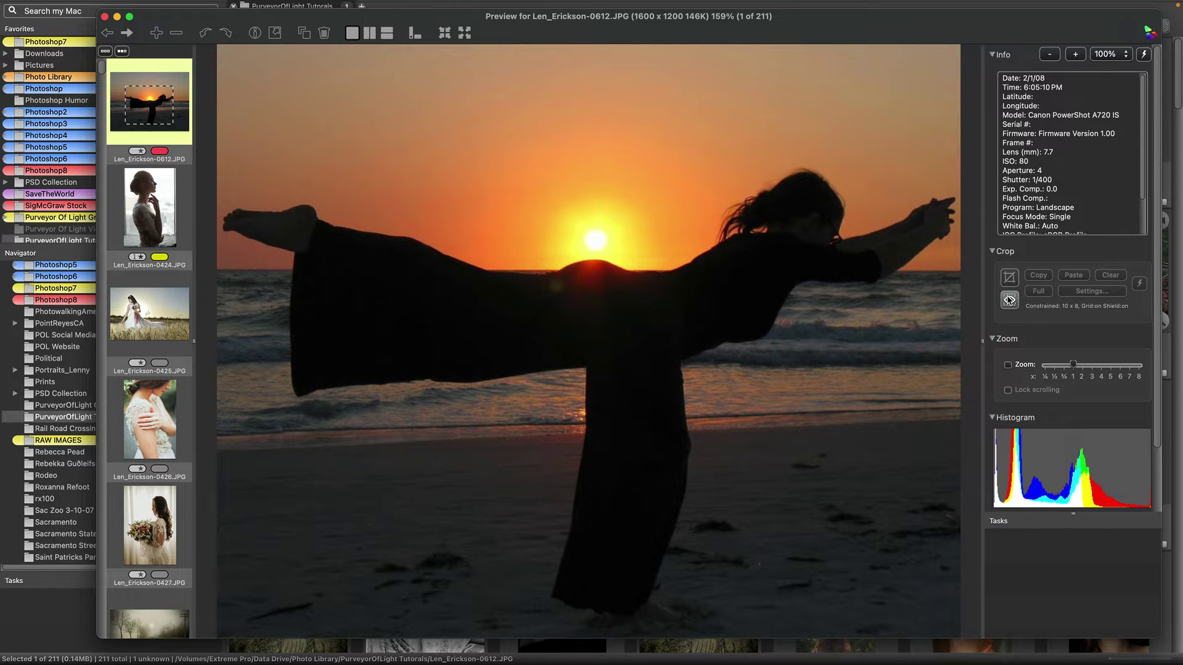
pyautogui.click(1009, 300)
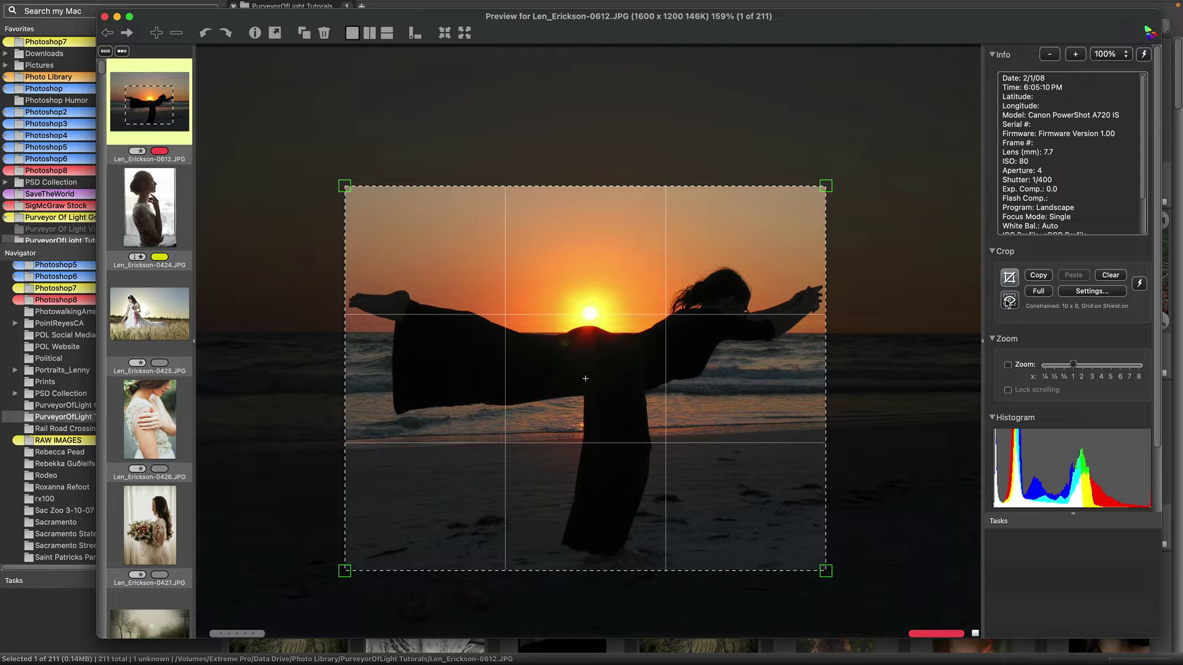
# Enlarge the crop to leave more space around the woman, shift it slightly, and preview the cropped image
pyautogui.moveTo(826, 186); pyautogui.dragTo(911, 149)
pyautogui.moveTo(674, 185); pyautogui.dragTo(641, 206)
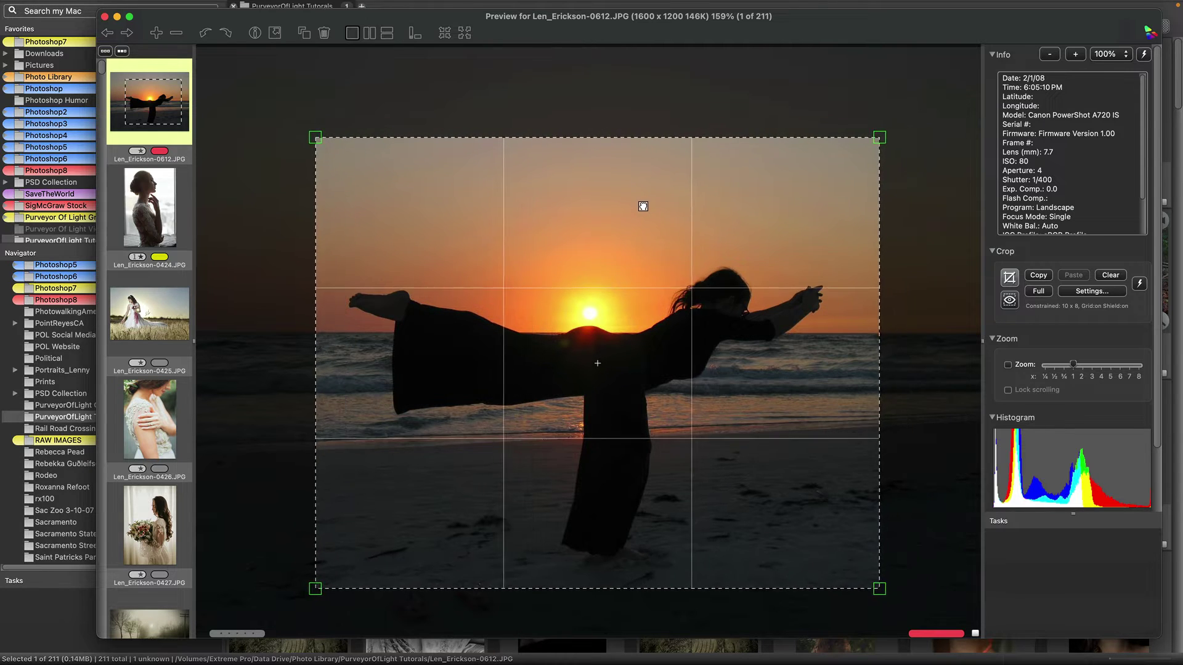
pyautogui.click(1009, 301)
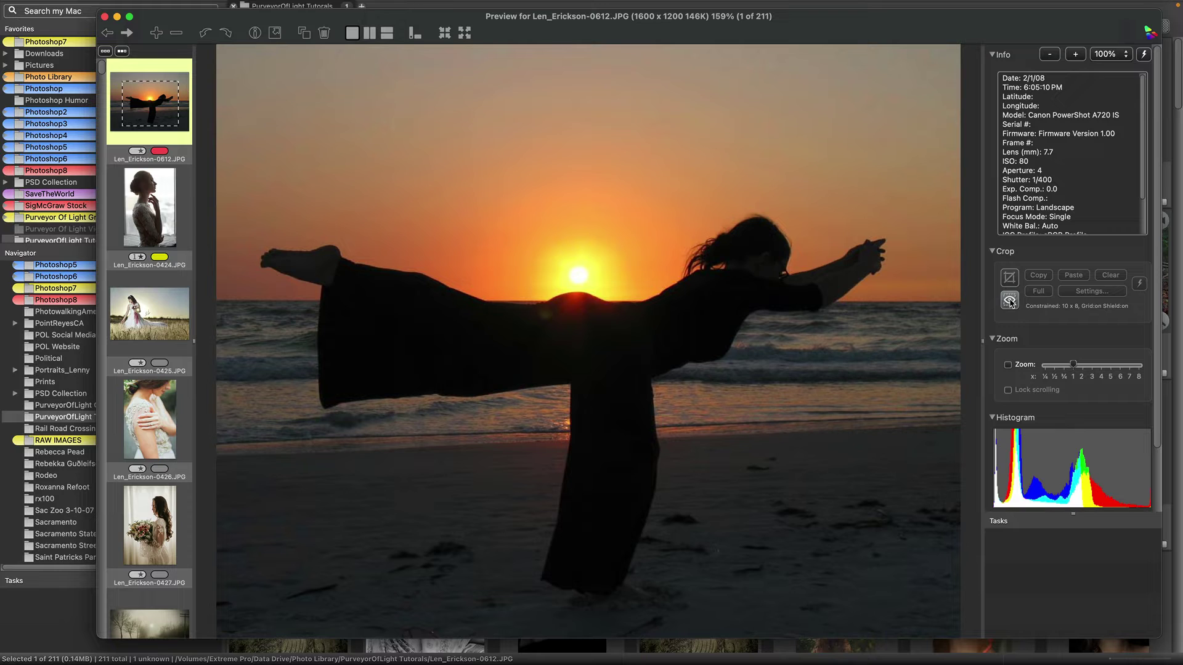
pyautogui.click(1010, 301)
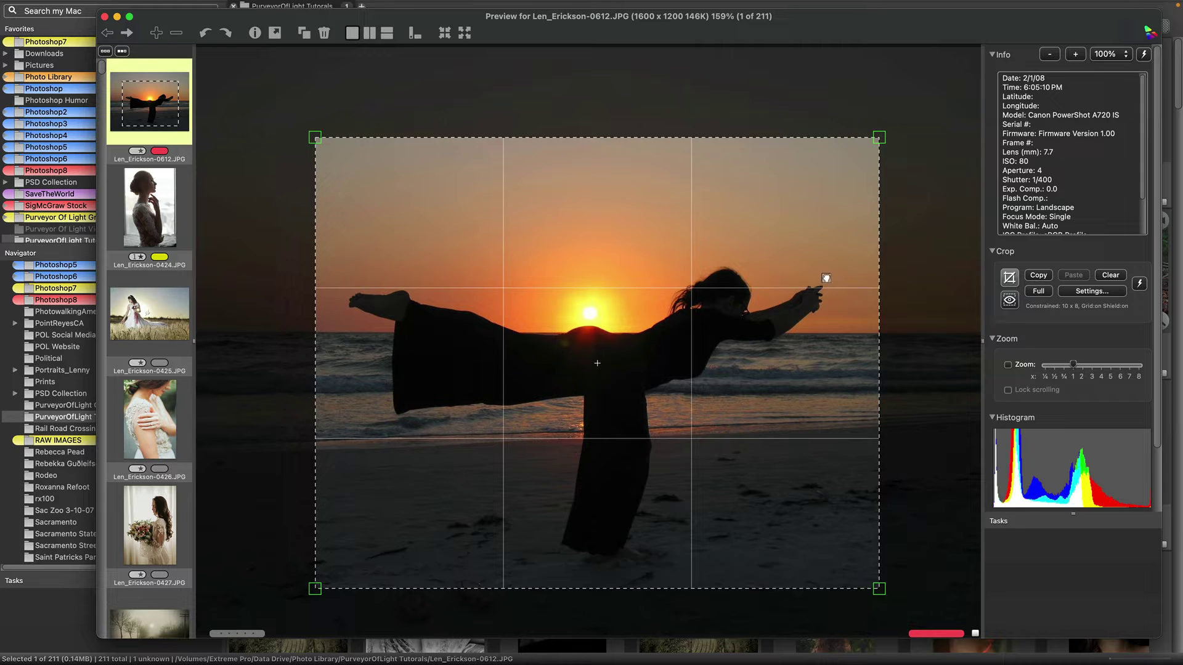
# Expand the crop to the largest area that fits the photo
pyautogui.click(1039, 291)
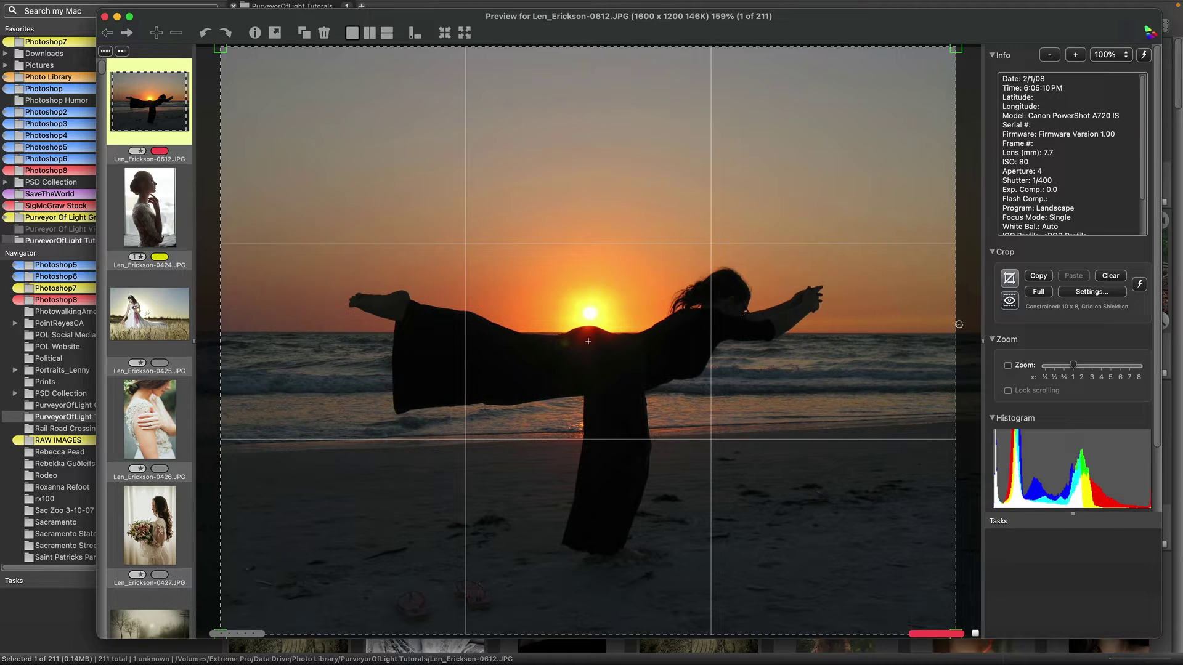
pyautogui.click(1092, 292)
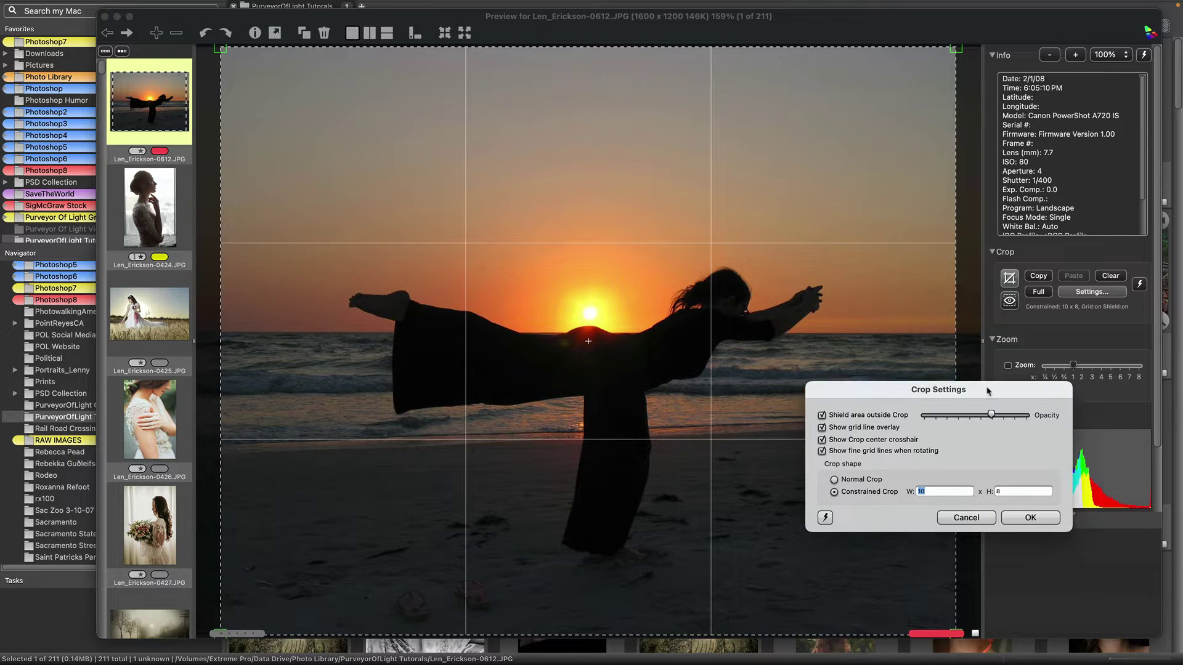
pyautogui.moveTo(987, 391); pyautogui.dragTo(1004, 205)
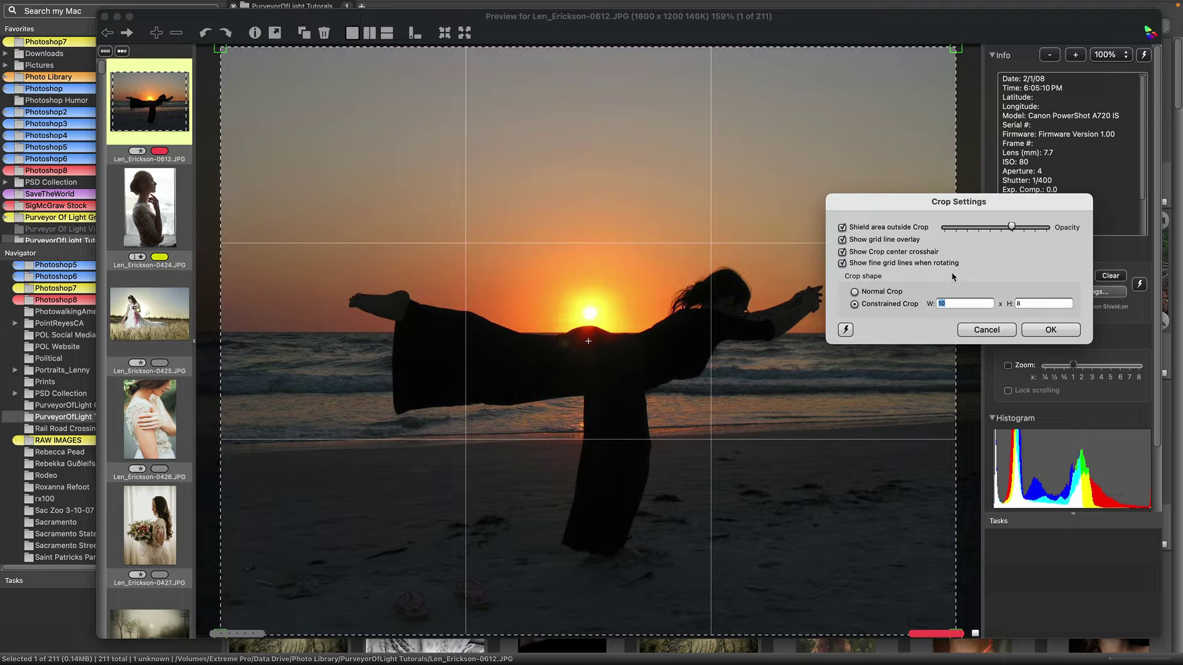
pyautogui.click(971, 329)
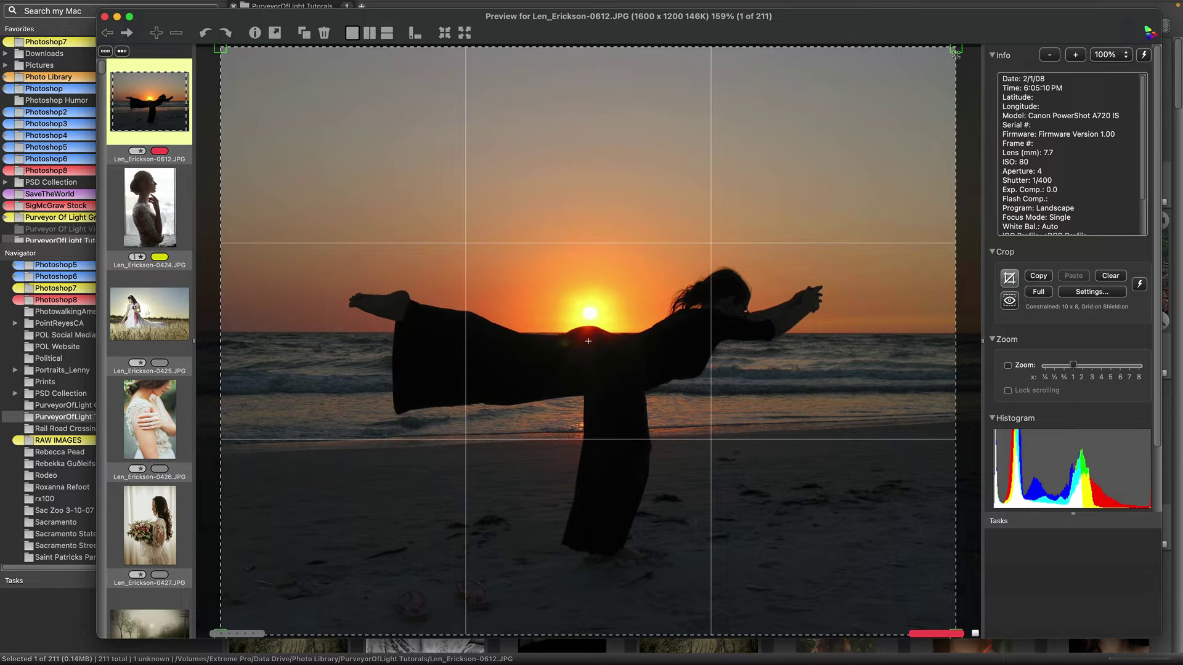
# Shrink the crop and move it so that it frames the woman's whole silhouette
pyautogui.moveTo(957, 53); pyautogui.dragTo(763, 223)
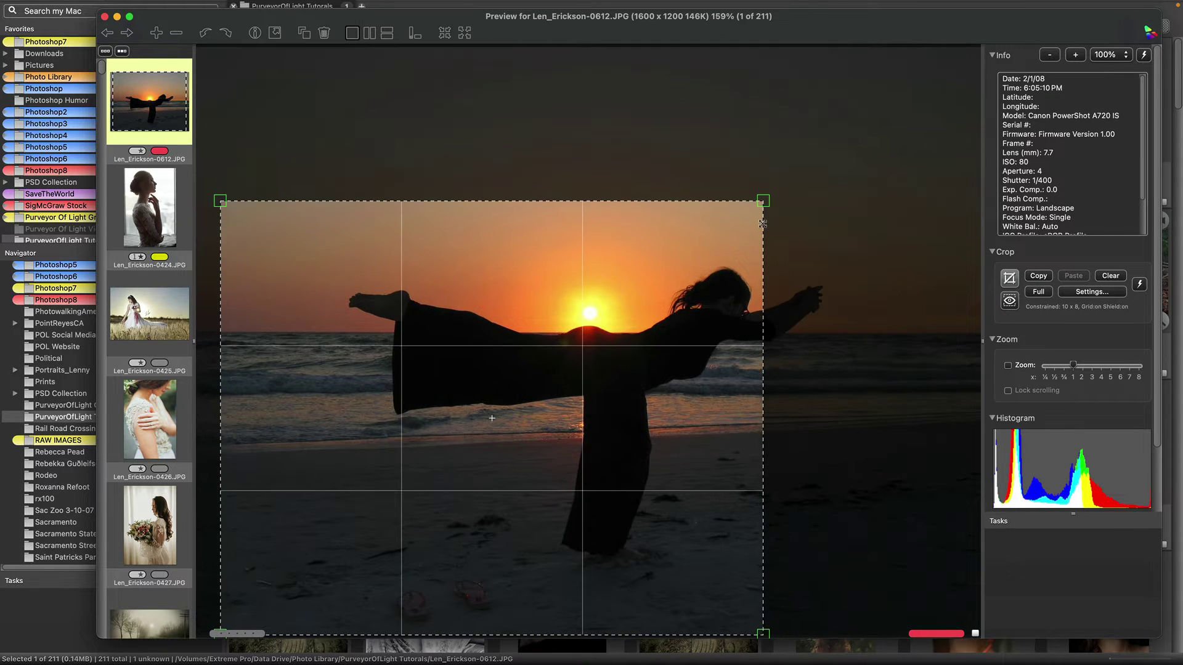
pyautogui.moveTo(541, 267); pyautogui.dragTo(636, 231)
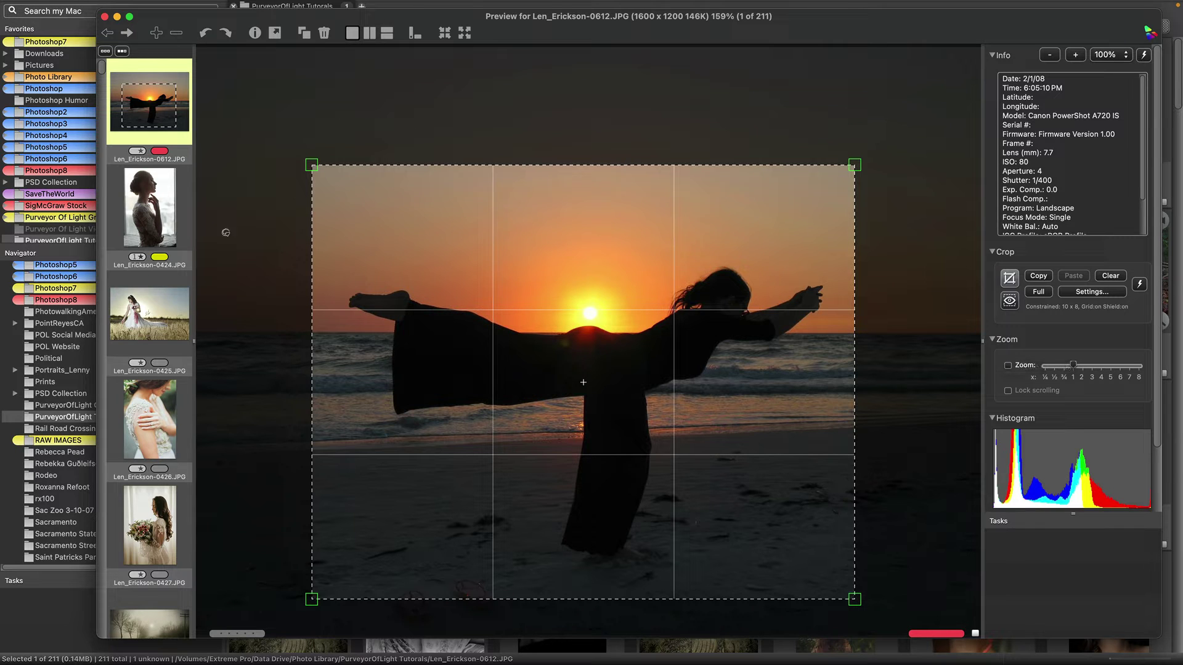
# Lower the opacity of the shield outside the crop to near its minimum in the crop settings
pyautogui.click(1064, 293)
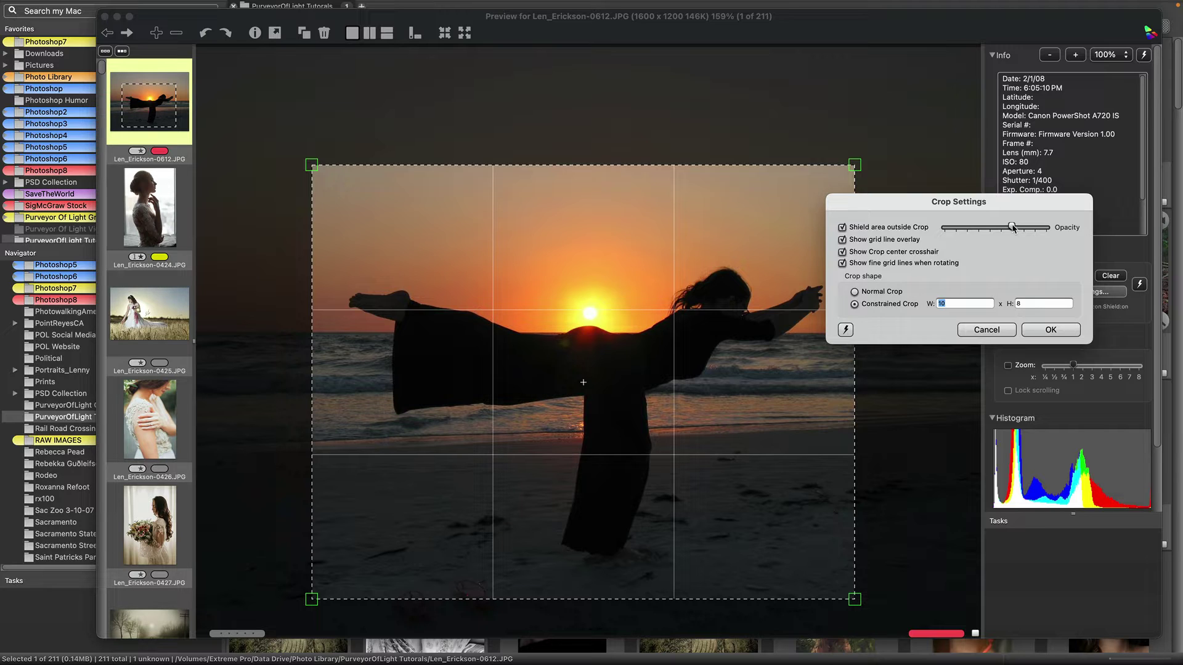
pyautogui.moveTo(1014, 228); pyautogui.dragTo(958, 239)
pyautogui.click(1050, 330)
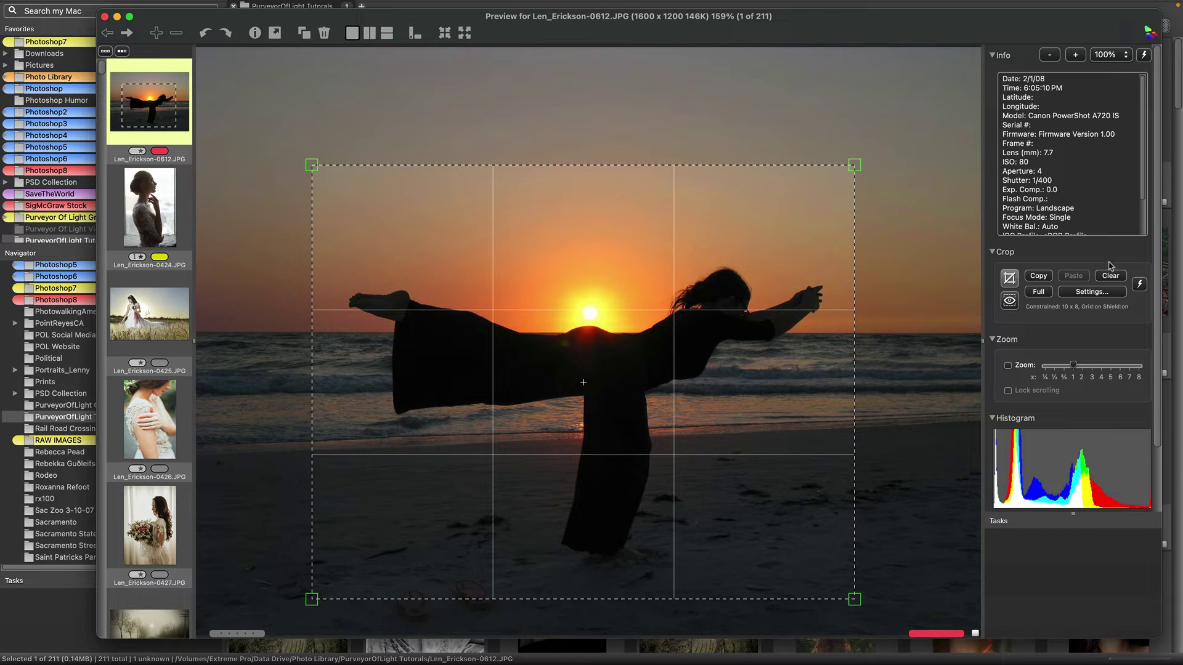
# Raise the opacity of the shield outside the crop to slightly above the middle of its range
pyautogui.click(1101, 295)
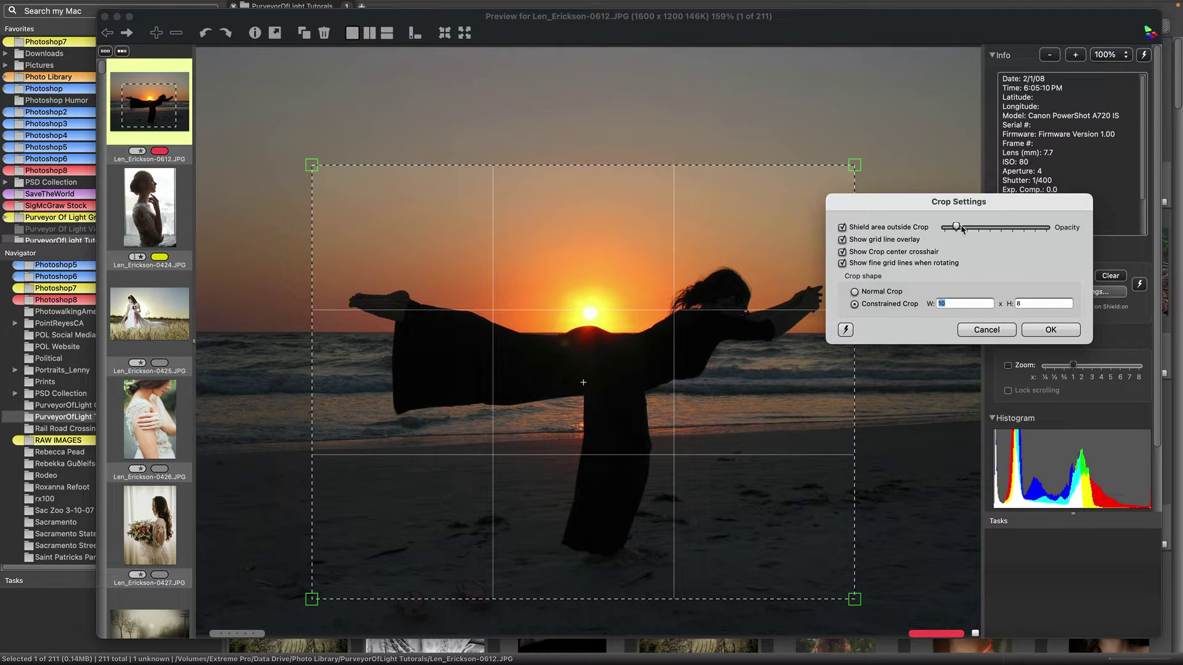
pyautogui.moveTo(957, 228); pyautogui.dragTo(1003, 228)
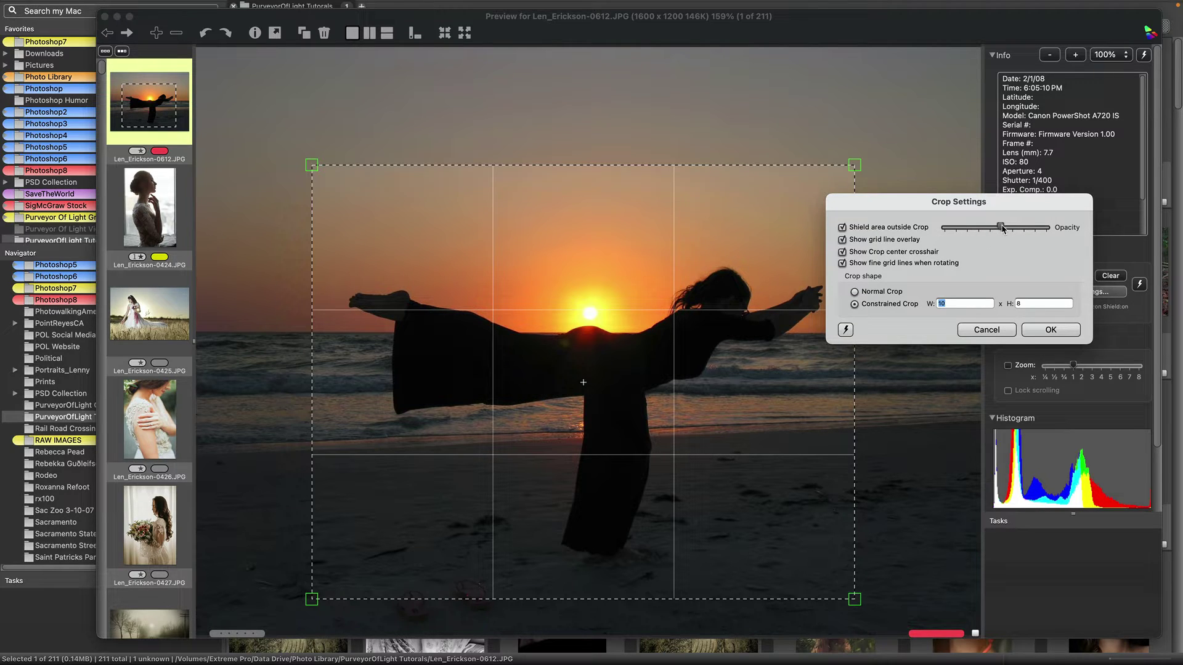
pyautogui.click(1051, 330)
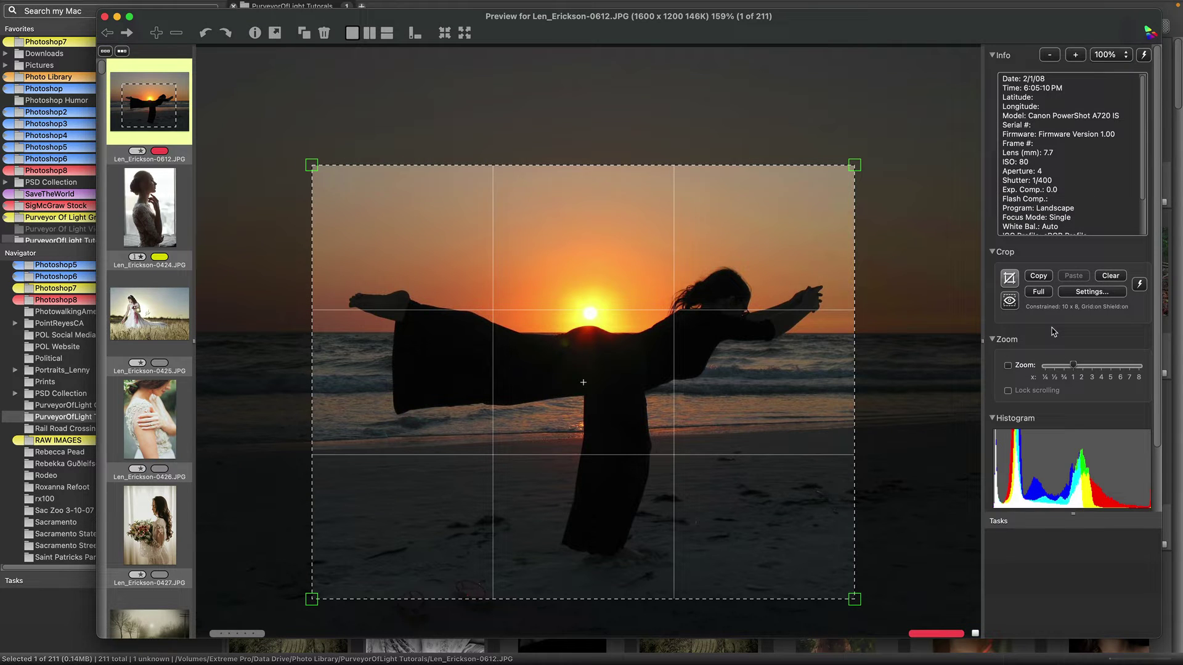
# Set the crop shape to Normal Crop and reshape the crop into a tall frame ending just past the sun
pyautogui.click(1086, 294)
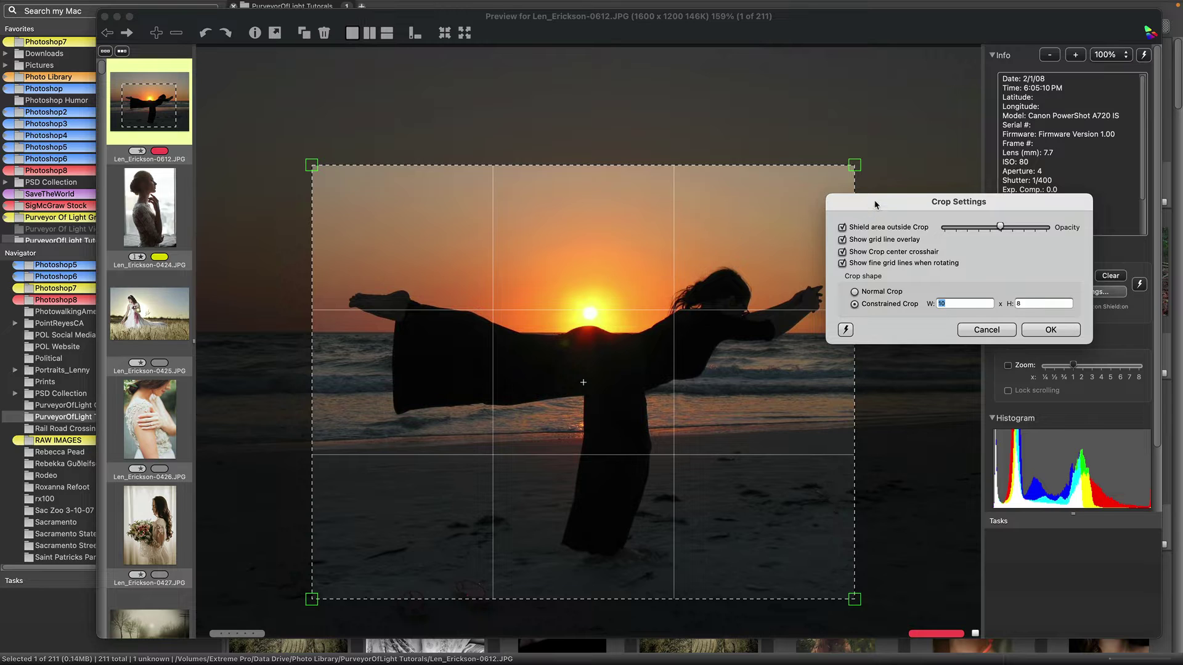
pyautogui.moveTo(875, 200); pyautogui.dragTo(936, 230)
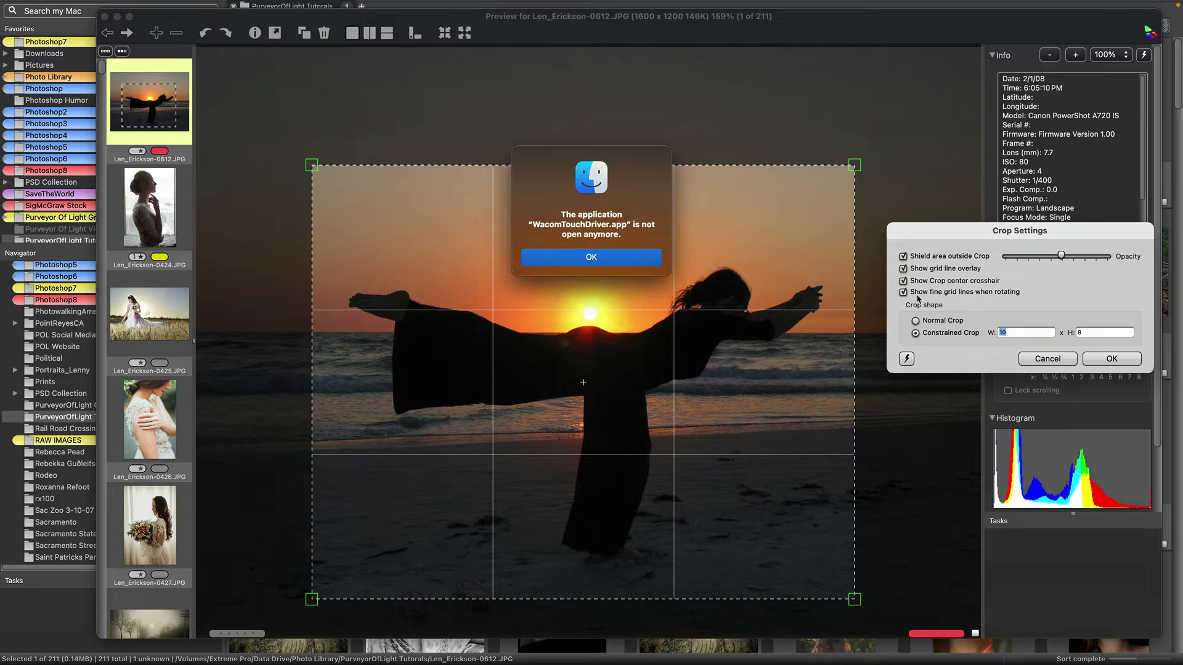
pyautogui.click(641, 258)
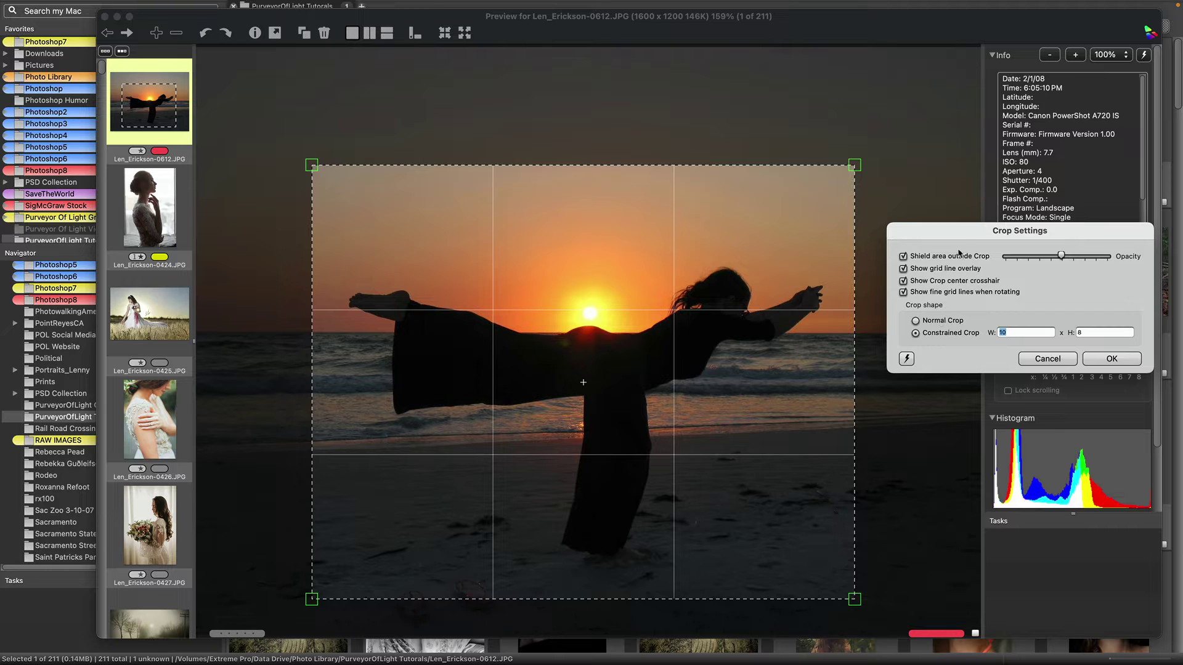
pyautogui.moveTo(962, 230); pyautogui.dragTo(934, 170)
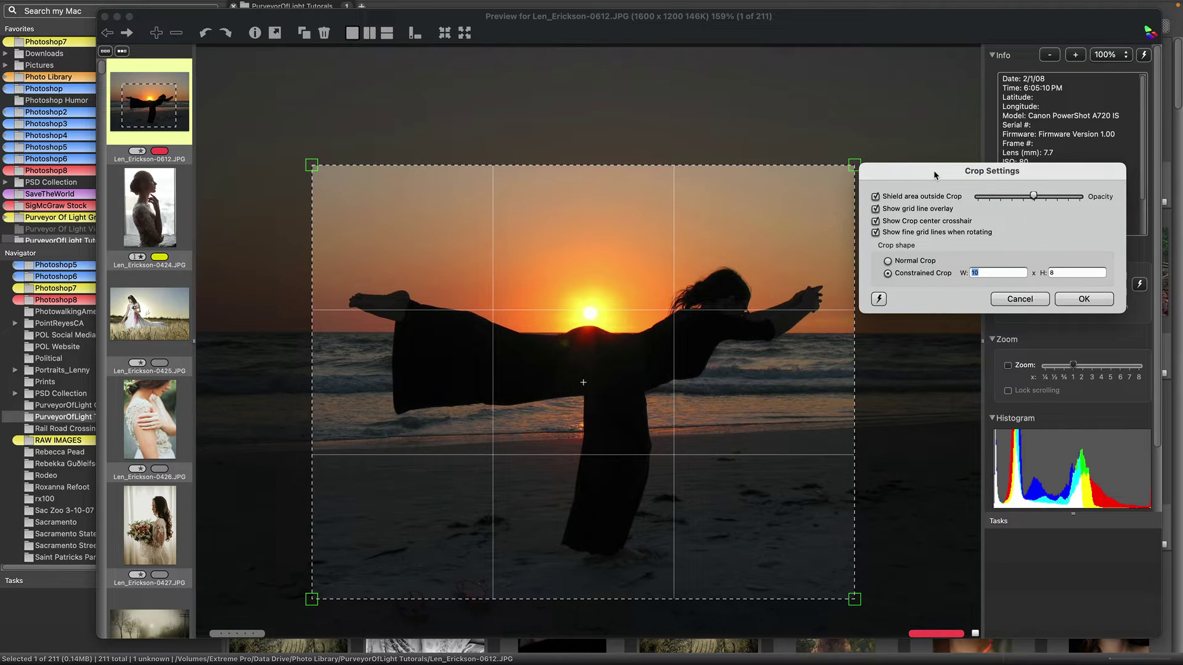
pyautogui.click(887, 262)
pyautogui.click(1084, 299)
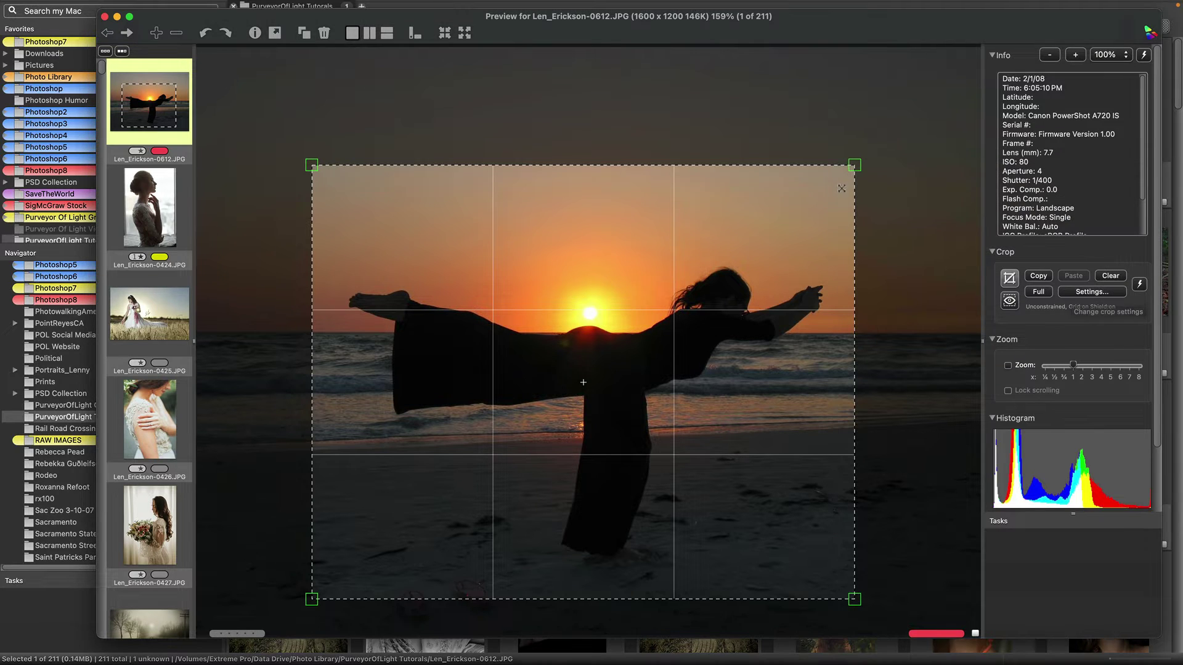
pyautogui.moveTo(860, 166); pyautogui.dragTo(625, 127)
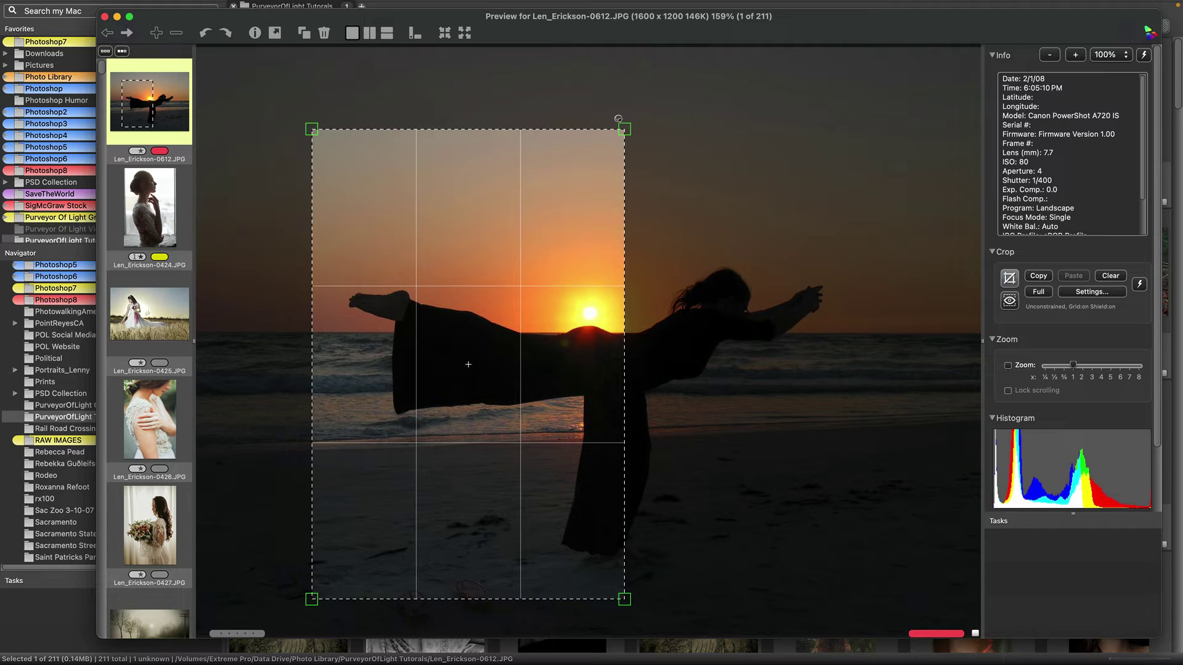
# Set the crop shape to Constrained Crop with a 1 x 1 ratio in the crop settings
pyautogui.click(1094, 292)
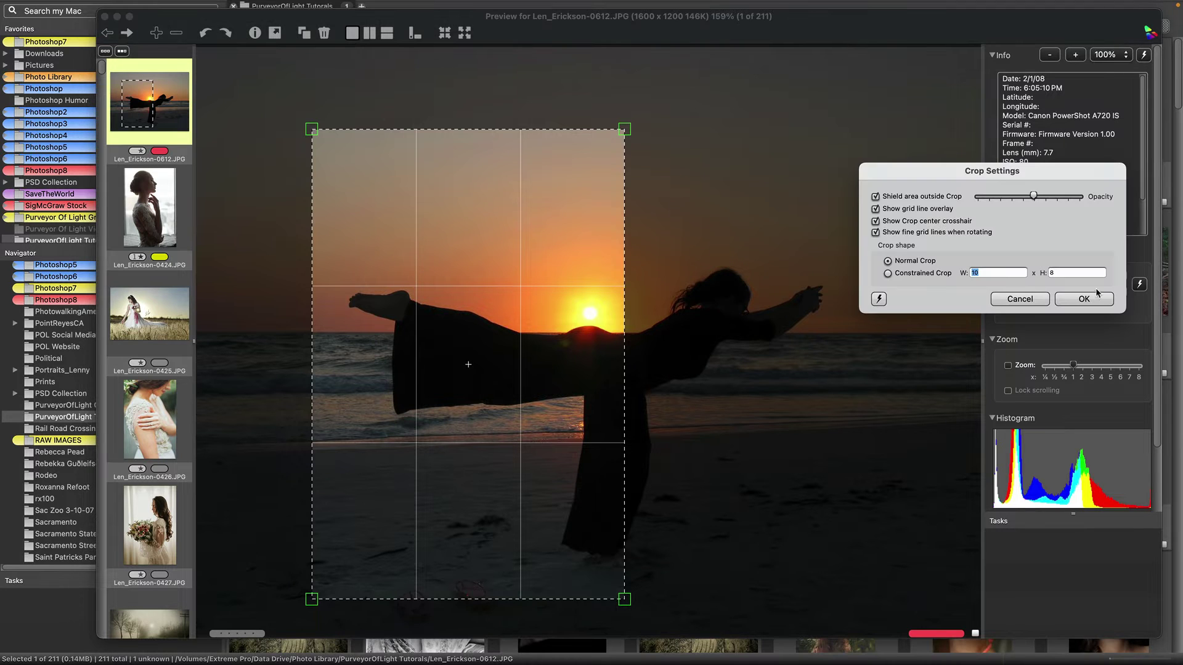
pyautogui.click(887, 273)
pyautogui.write('1')
pyautogui.doubleClick(1054, 273)
pyautogui.write('1')
pyautogui.click(1075, 300)
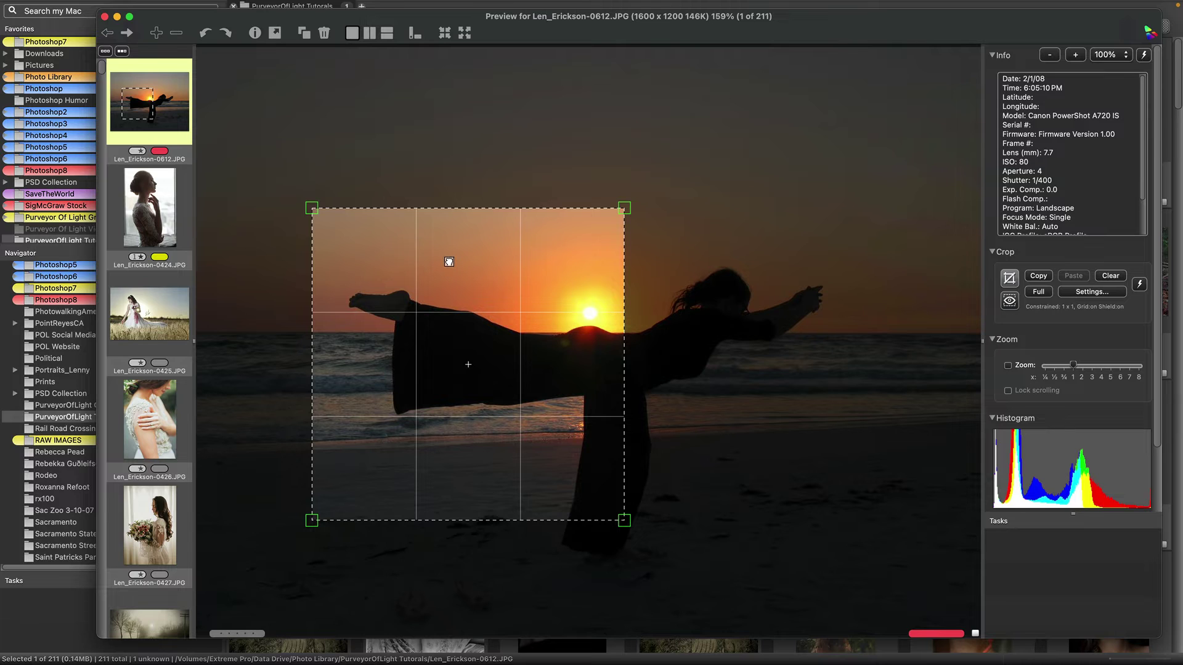
# Move and resize the square crop over the silhouette, and expand it to the fullest extent the photo allows
pyautogui.moveTo(449, 262); pyautogui.dragTo(499, 221)
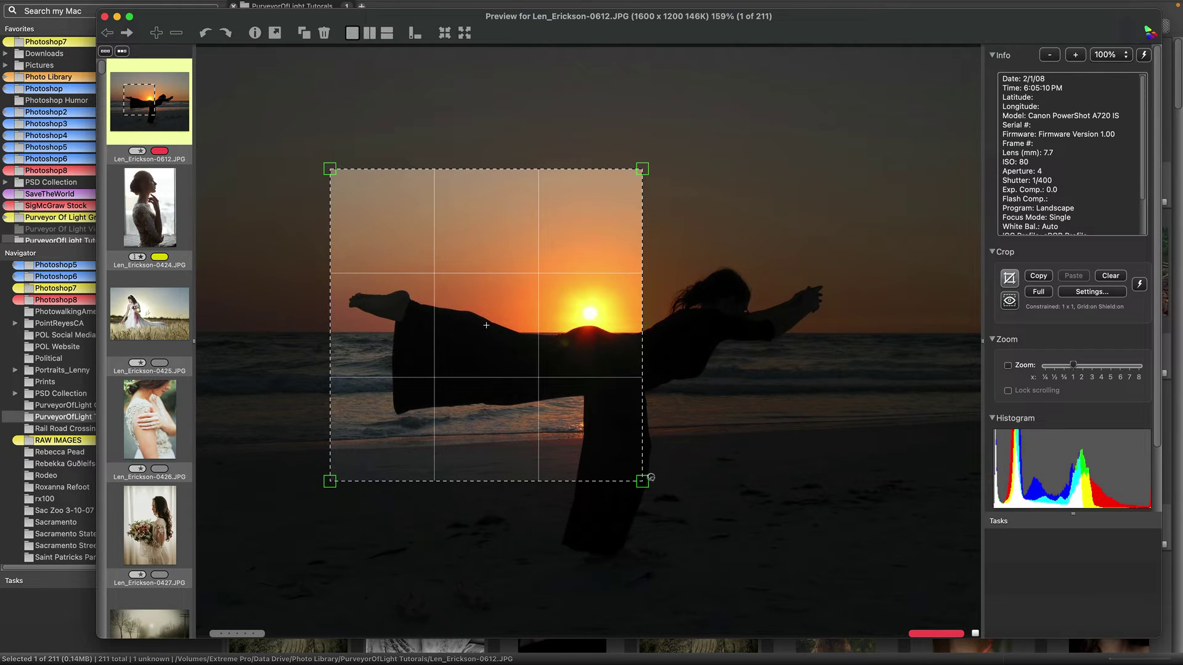
pyautogui.moveTo(641, 480); pyautogui.dragTo(863, 526)
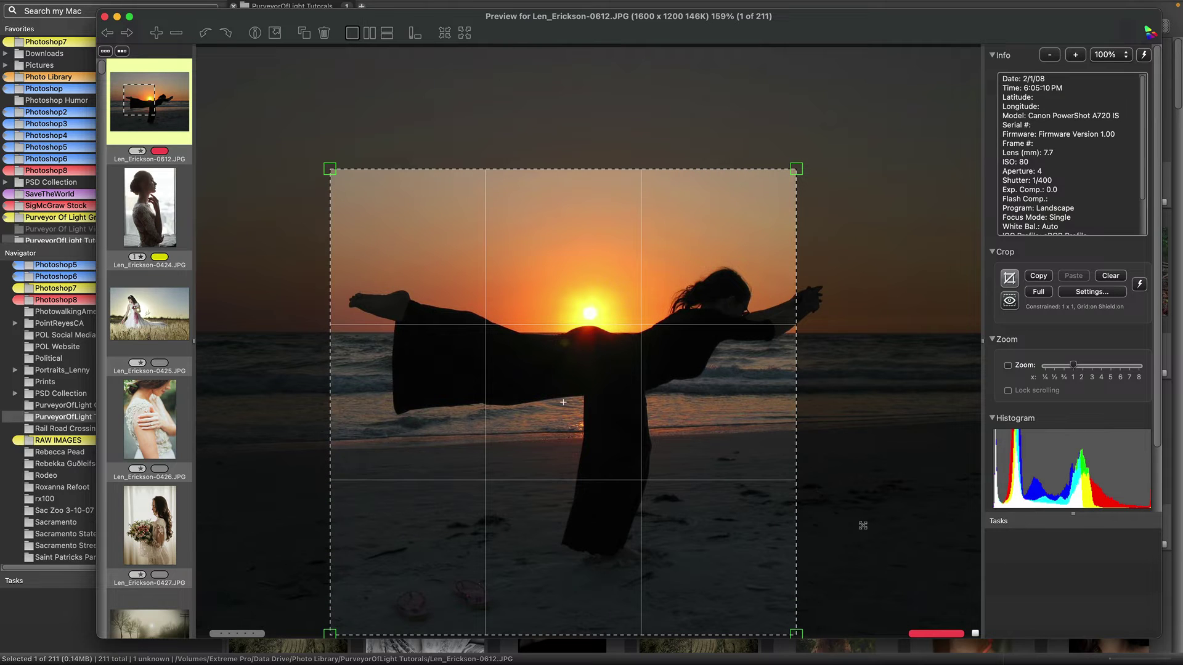
pyautogui.moveTo(797, 168); pyautogui.dragTo(661, 245)
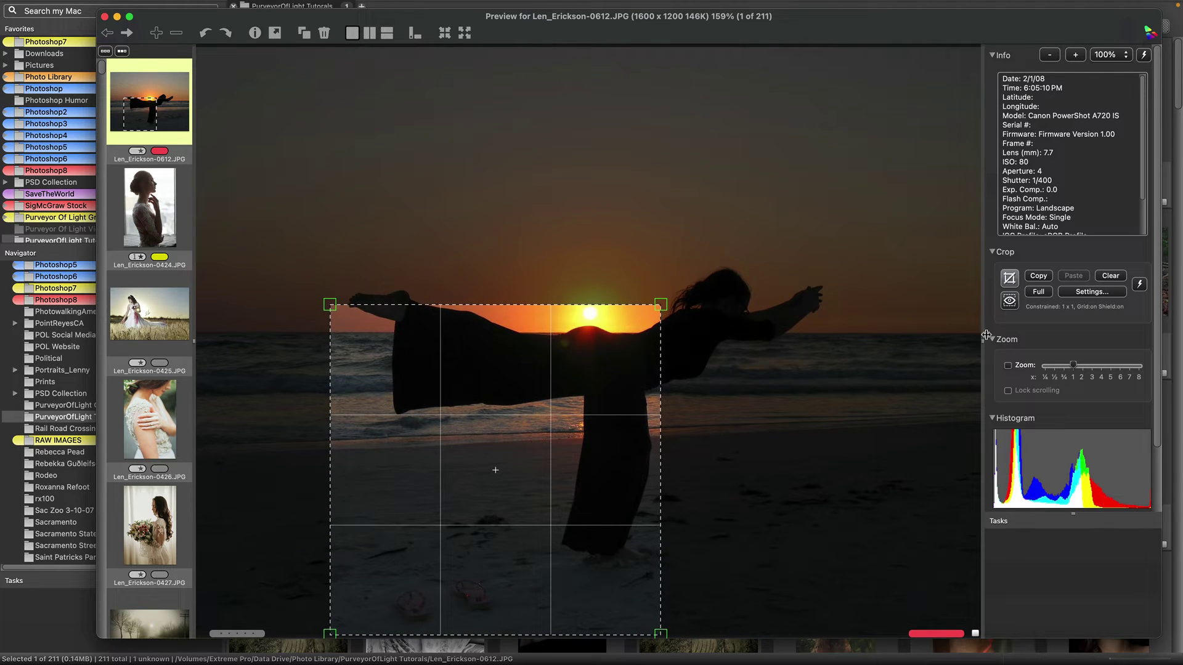
pyautogui.click(1041, 294)
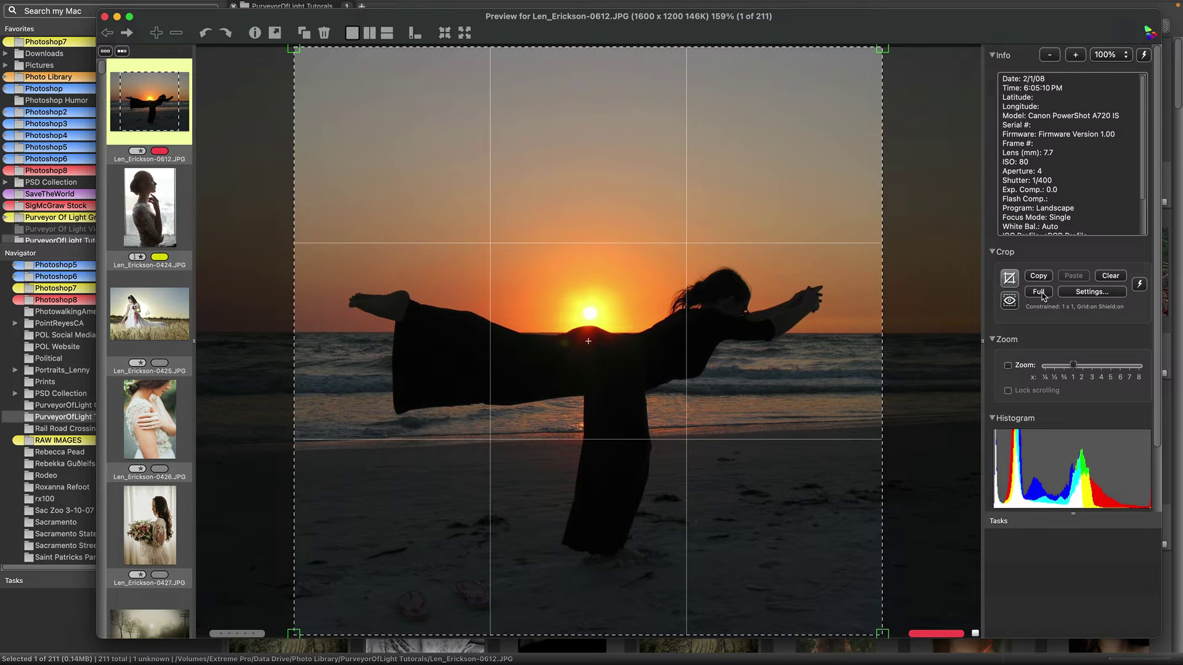
# Save the 1 x 1 constrained crop settings as a snapshot named Square and apply the settings
pyautogui.click(1089, 293)
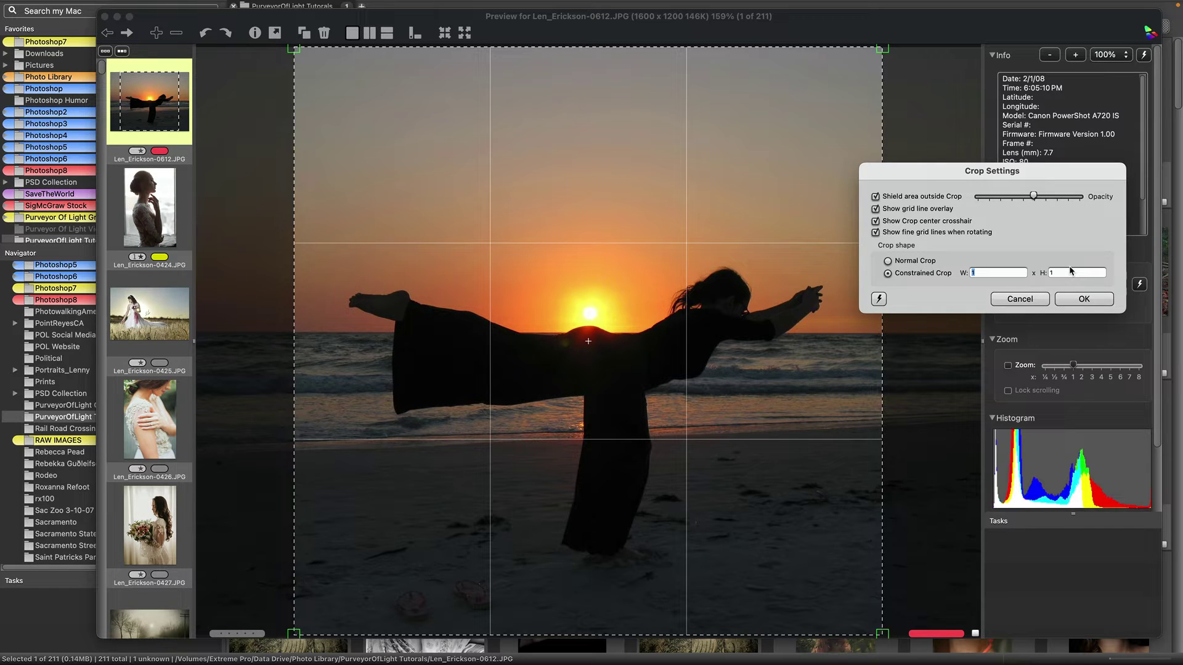
pyautogui.click(880, 302)
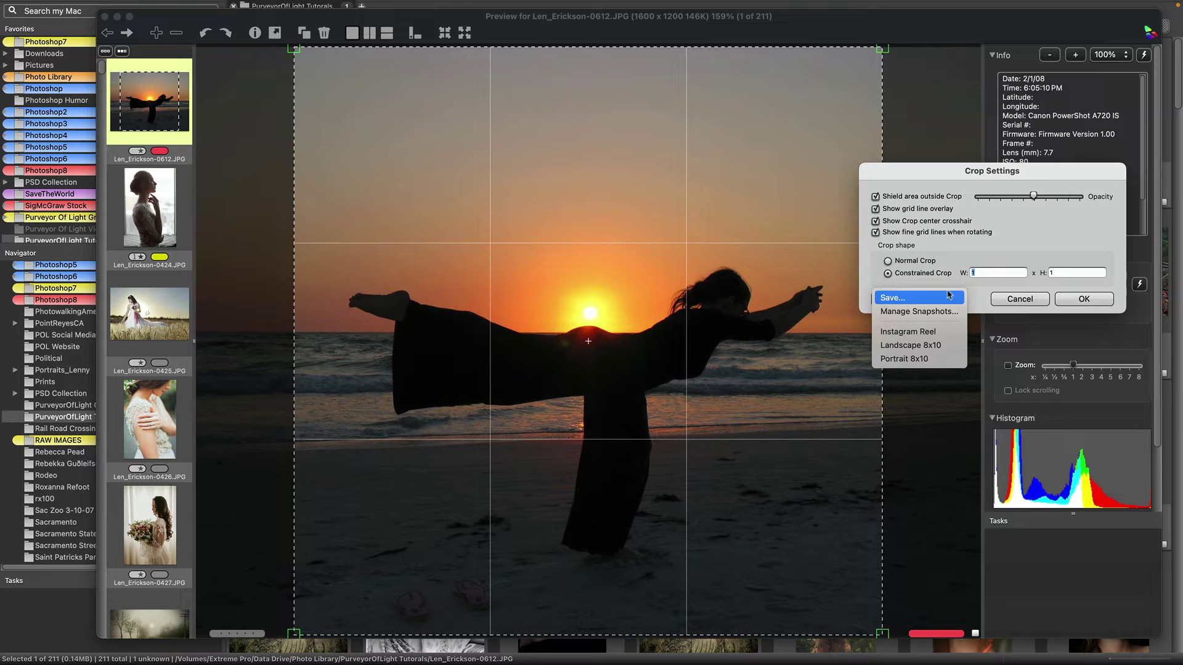
pyautogui.click(910, 299)
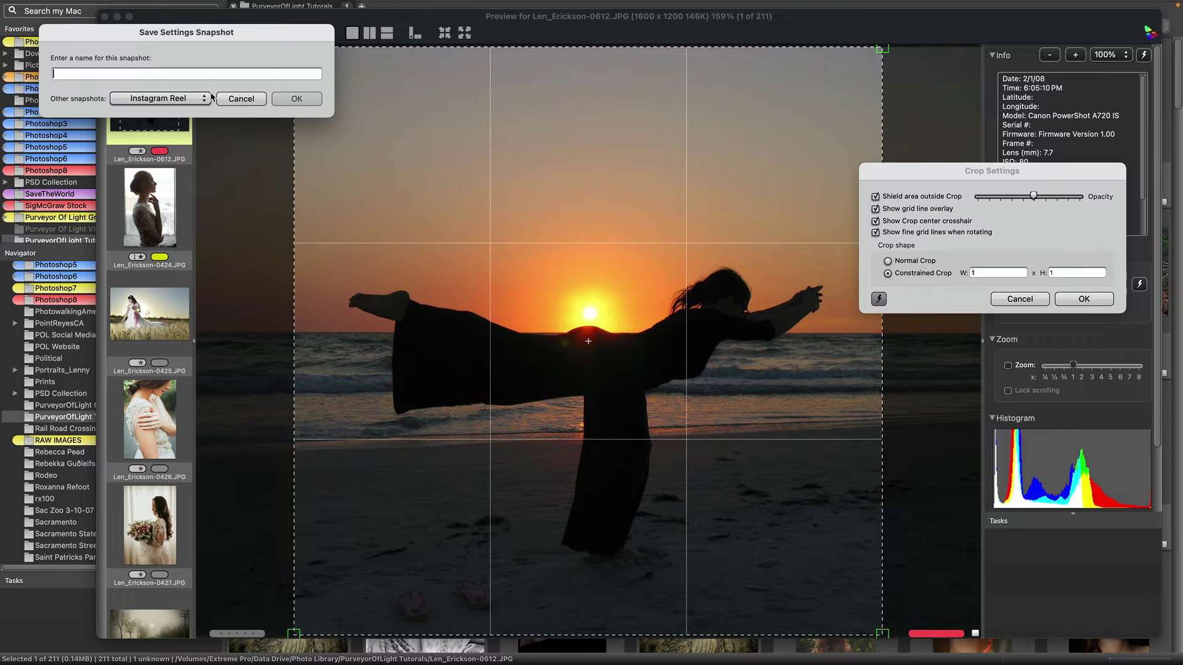
pyautogui.moveTo(225, 34); pyautogui.dragTo(809, 254)
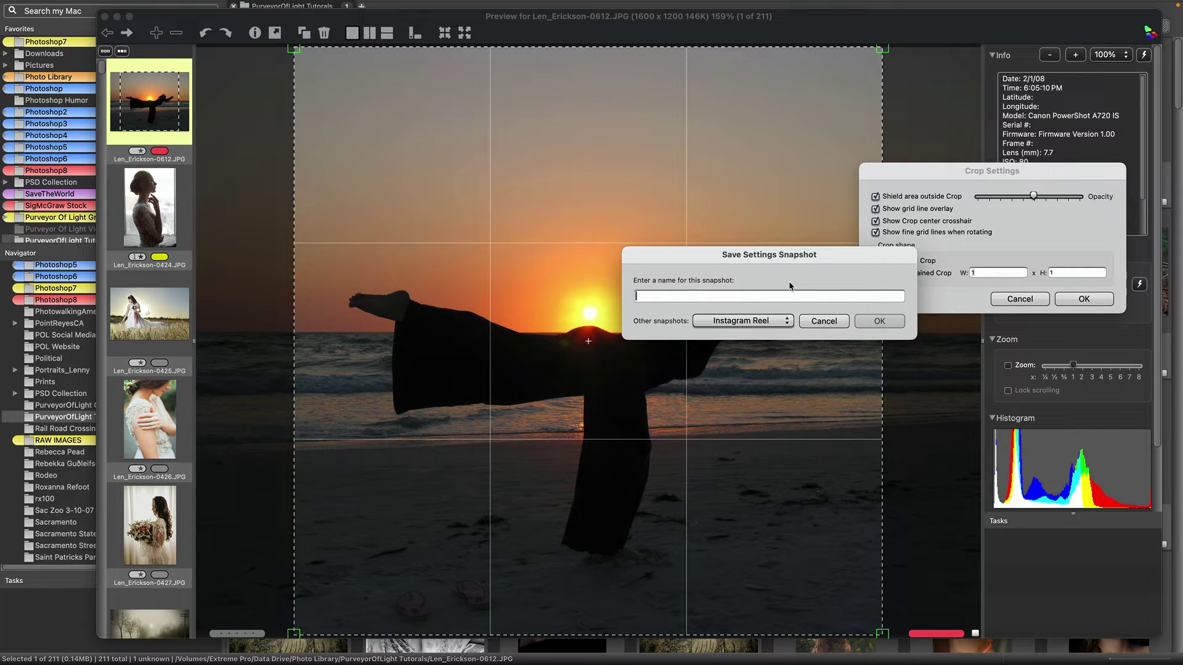
pyautogui.write('Square')
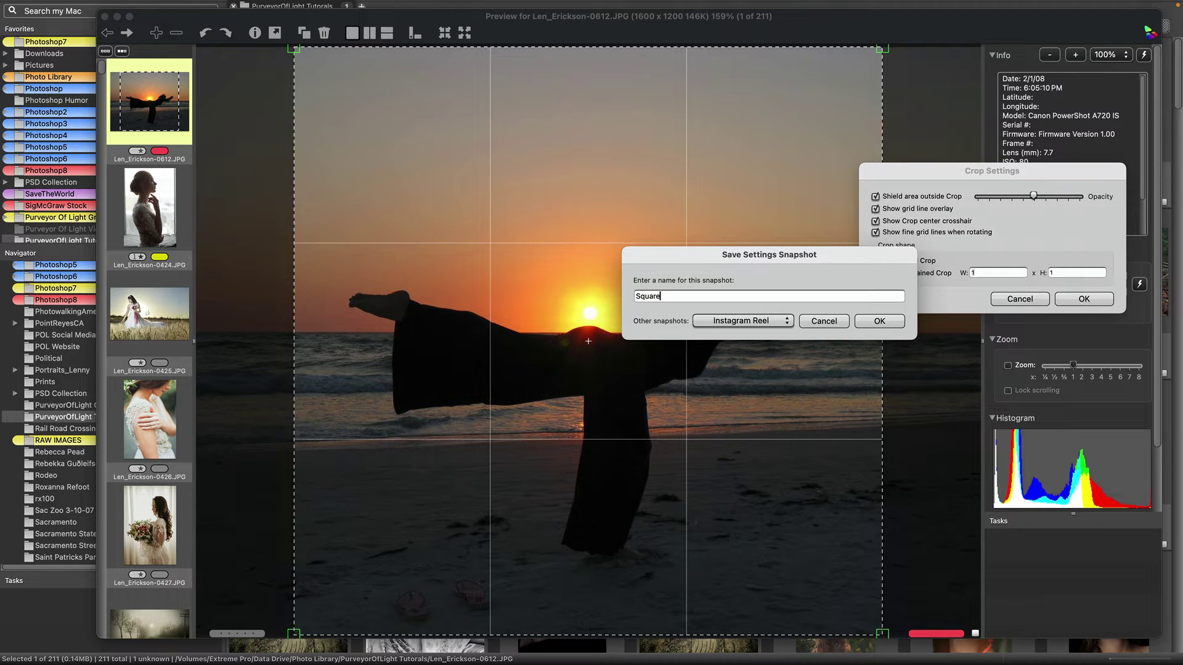
pyautogui.click(882, 321)
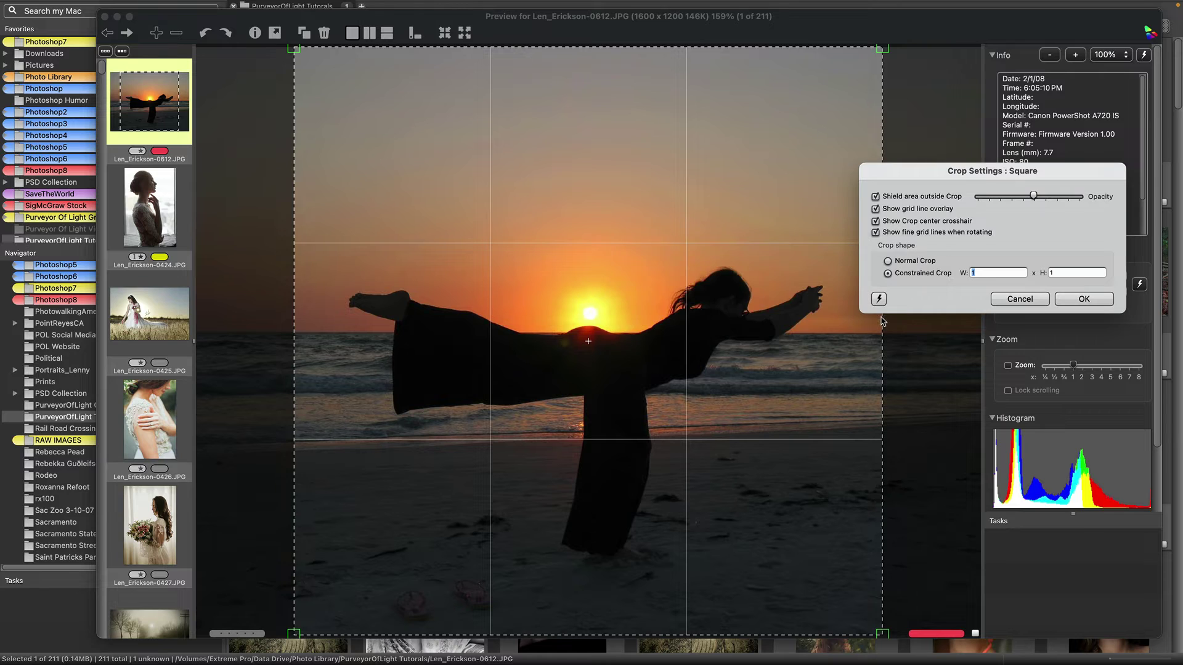
pyautogui.click(1086, 299)
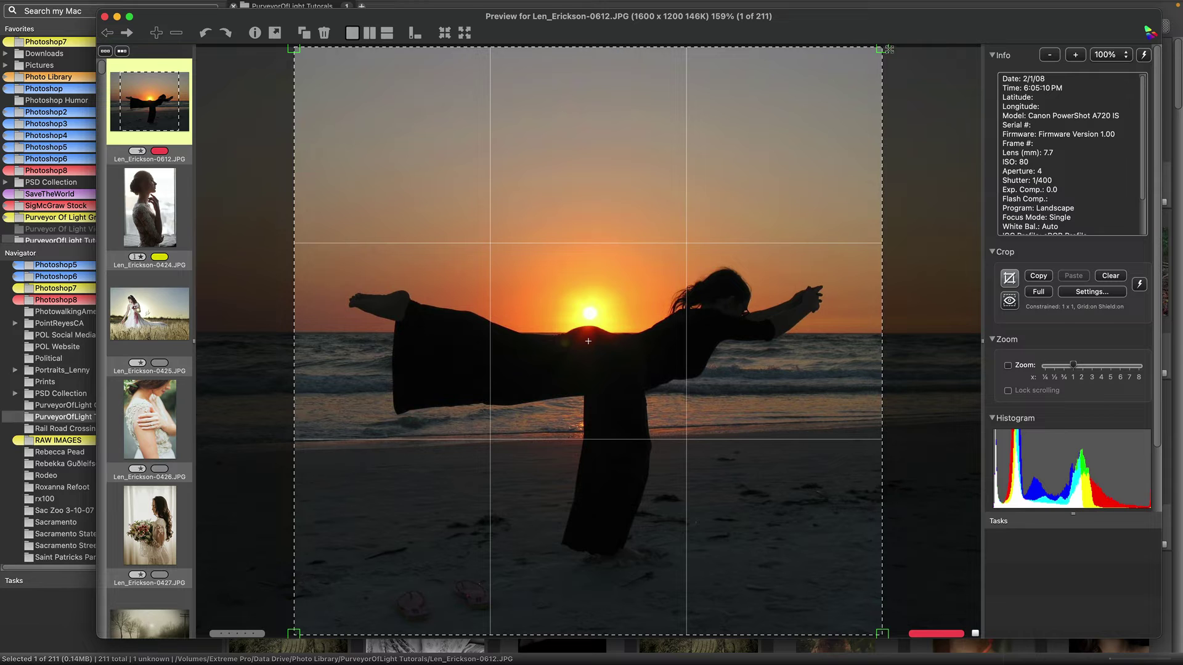
# Apply the Portrait 8x10 crop snapshot and resize the crop to frame the woman's whole silhouette
pyautogui.moveTo(888, 48); pyautogui.dragTo(606, 239)
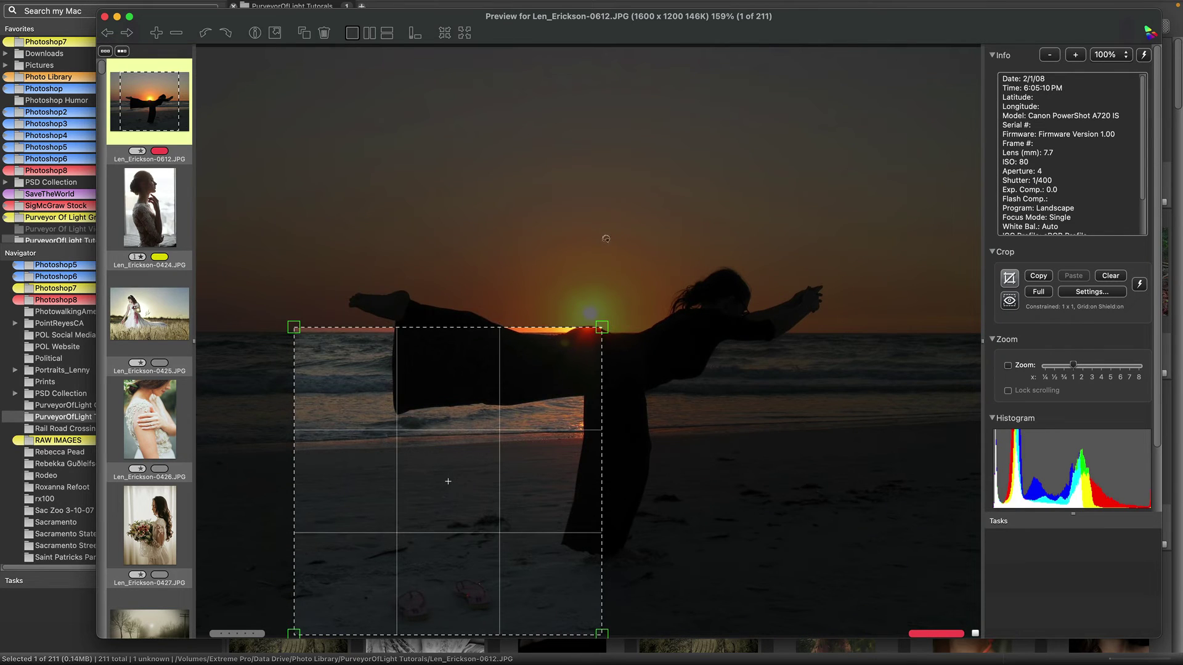
pyautogui.click(1138, 285)
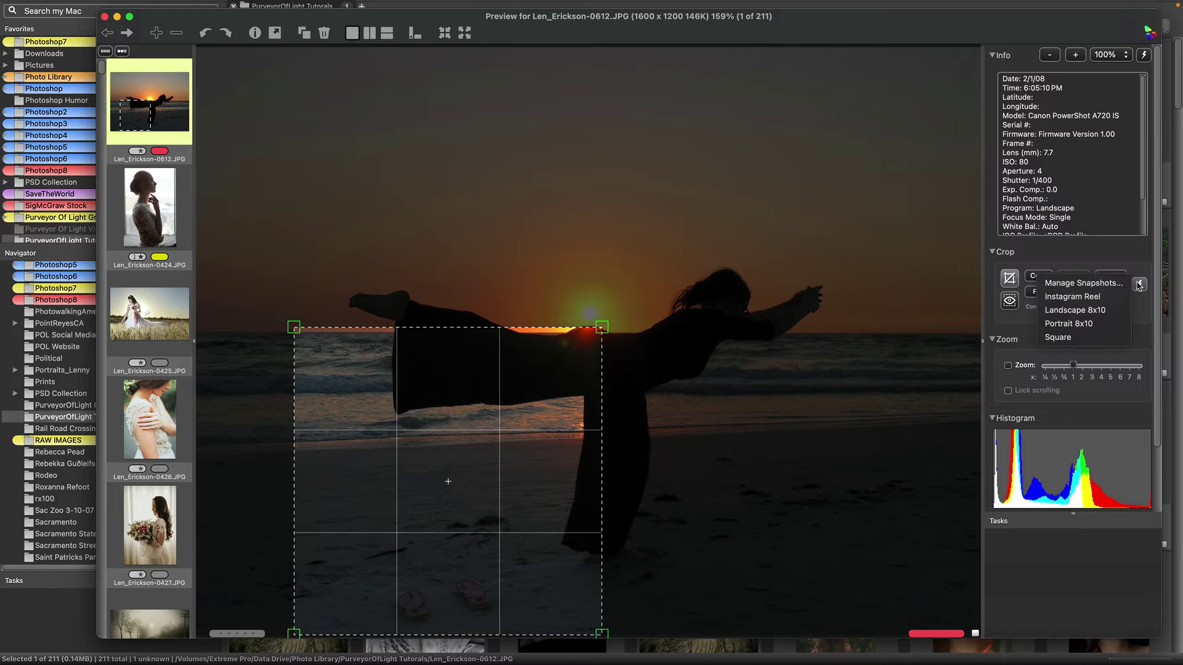
pyautogui.click(1085, 325)
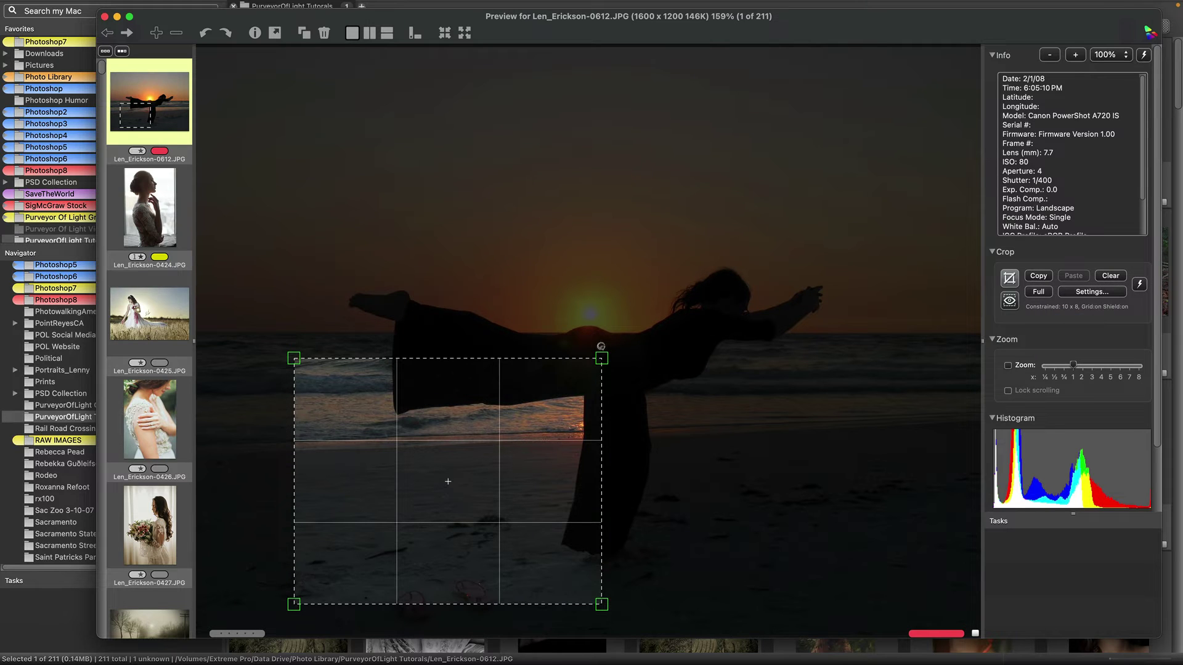
pyautogui.moveTo(601, 358); pyautogui.dragTo(881, 155)
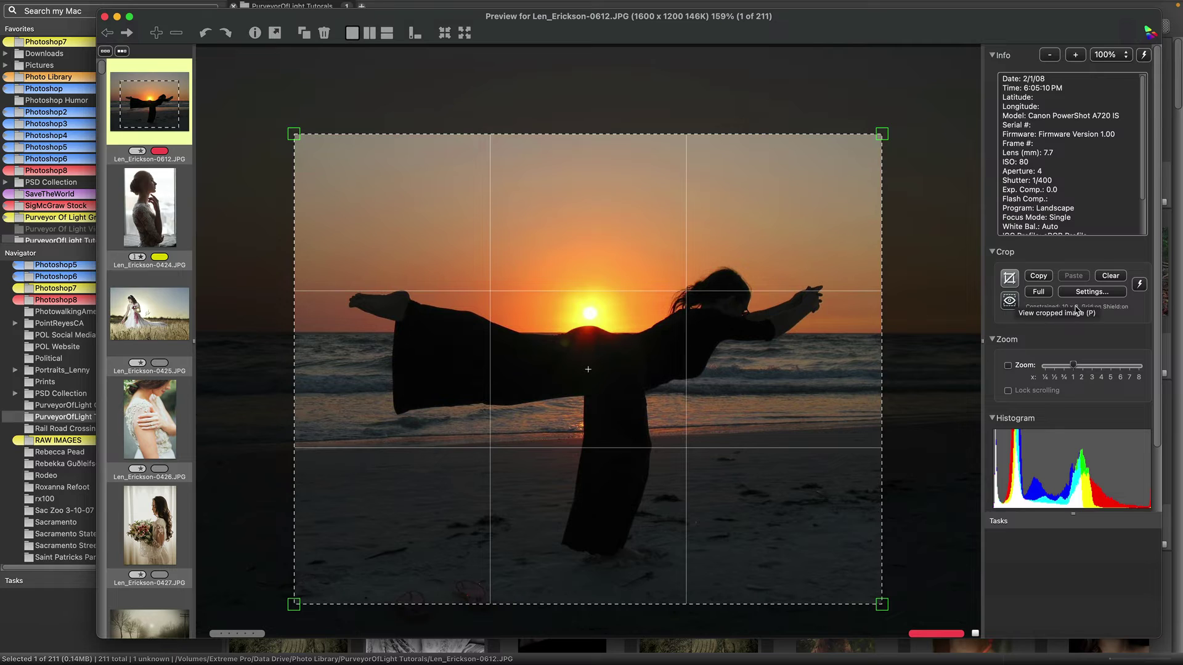
# Apply the Instagram Reel crop snapshot and rotate the crop into an upright 9 x 16 frame
pyautogui.click(1141, 285)
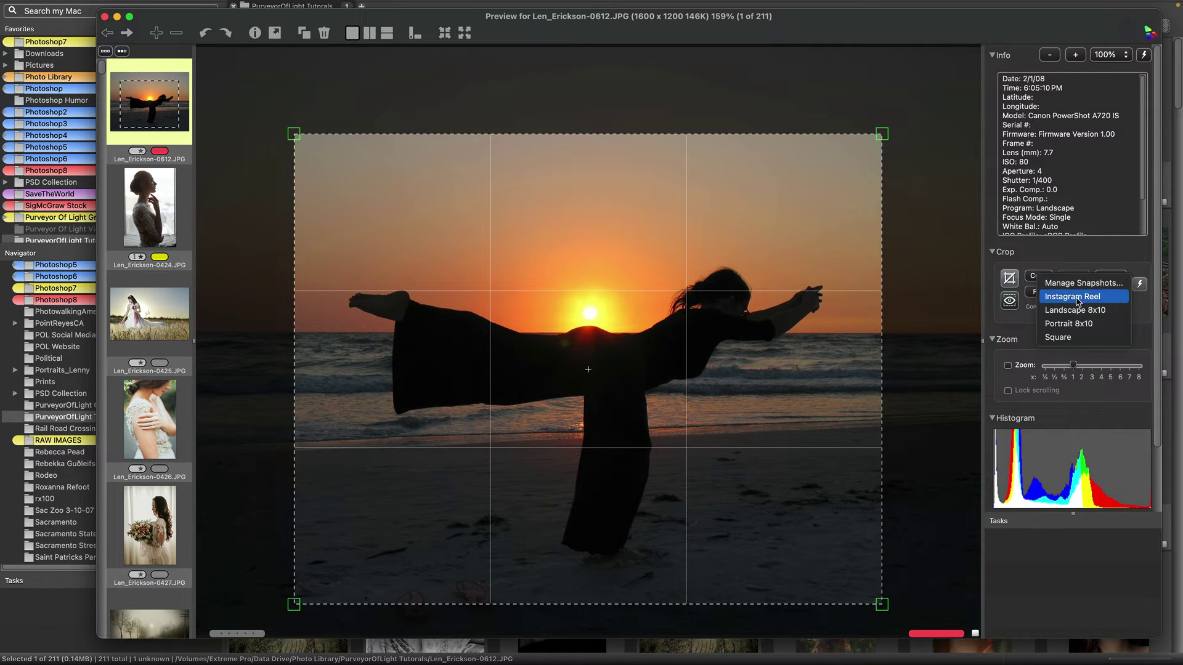
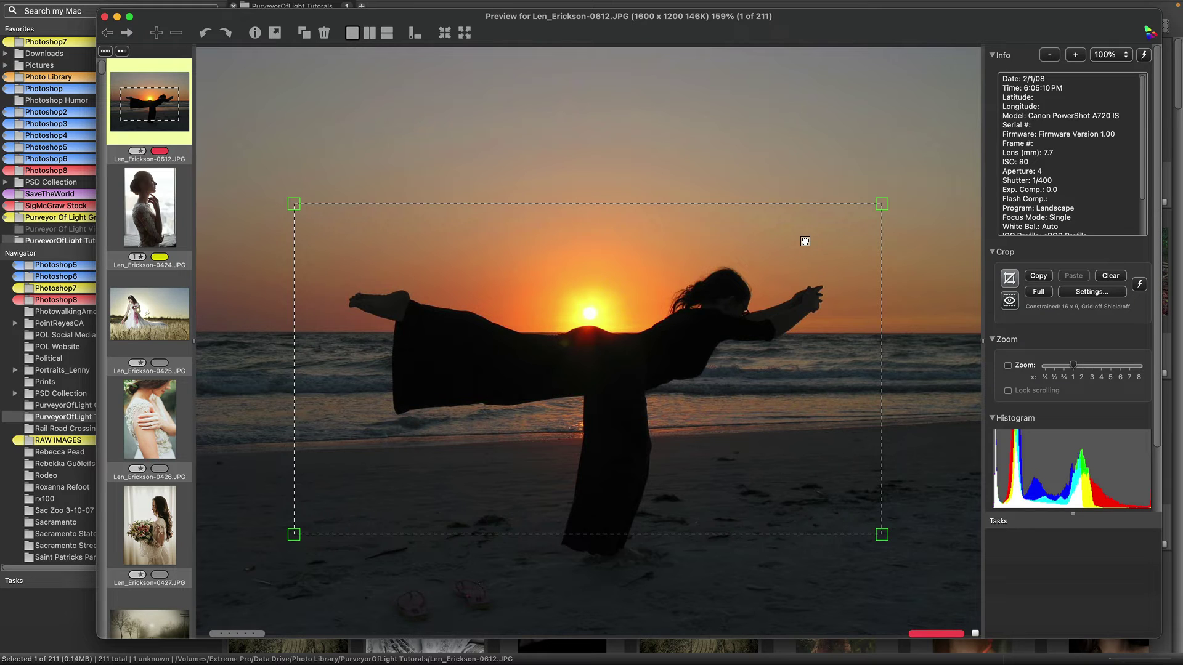
pyautogui.moveTo(671, 280)
pyautogui.mouseDown()
pyautogui.moveTo(660, 227)
pyautogui.moveTo(681, 287)
pyautogui.mouseUp()
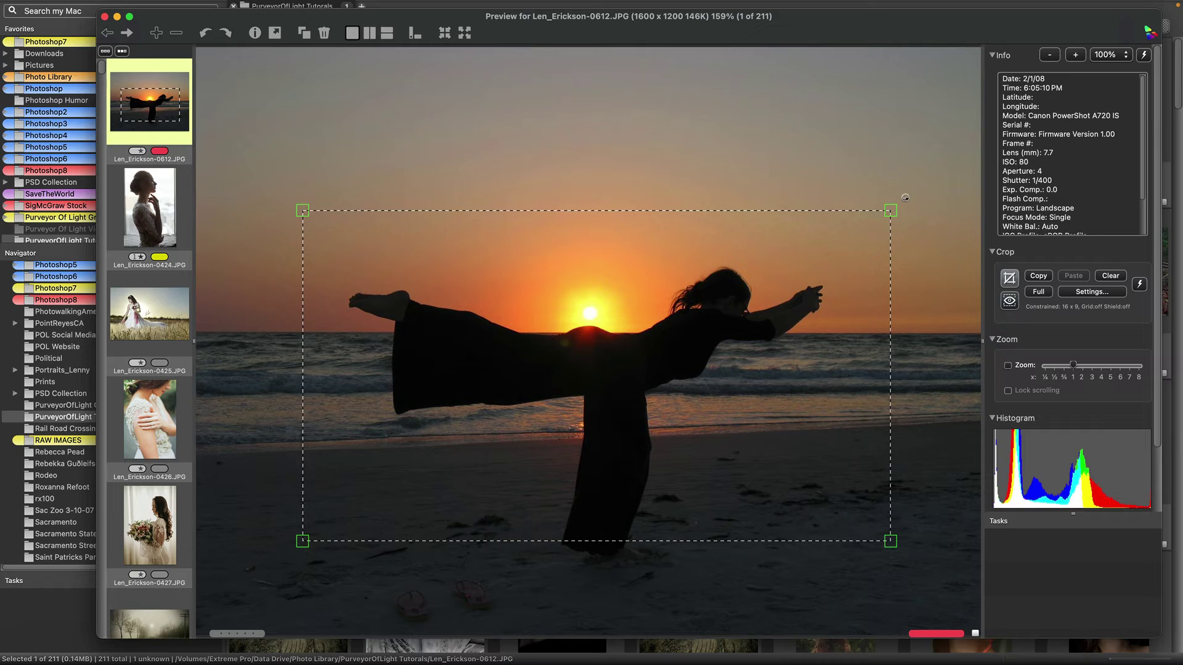
pyautogui.moveTo(908, 197); pyautogui.dragTo(409, 50)
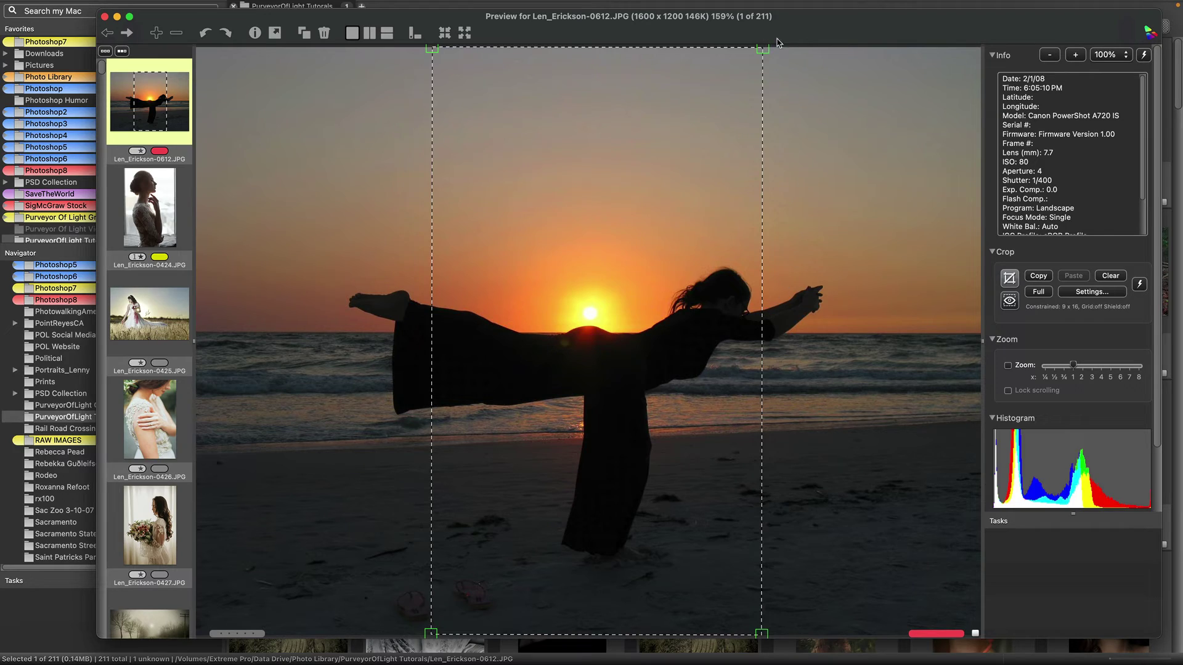
# Rotate the crop back to a 16 x 9 landscape frame tilted slightly counterclockwise, and preview the cropped image
pyautogui.moveTo(784, 52); pyautogui.dragTo(885, 408)
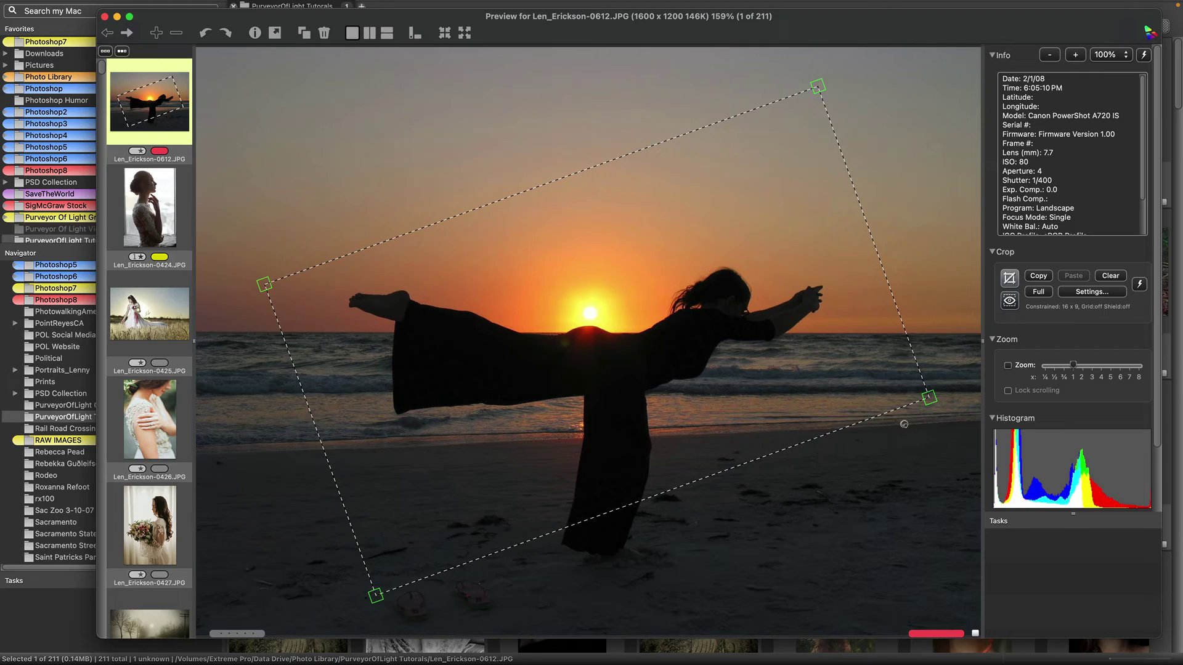
pyautogui.moveTo(904, 424); pyautogui.dragTo(908, 468)
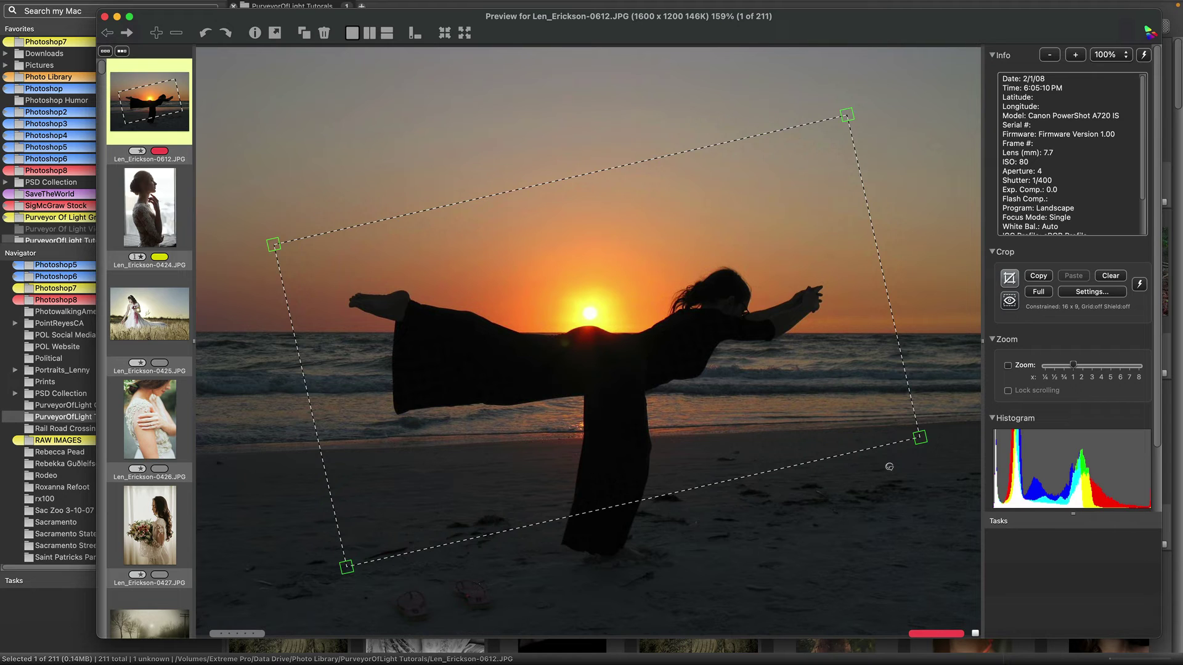
pyautogui.click(1009, 301)
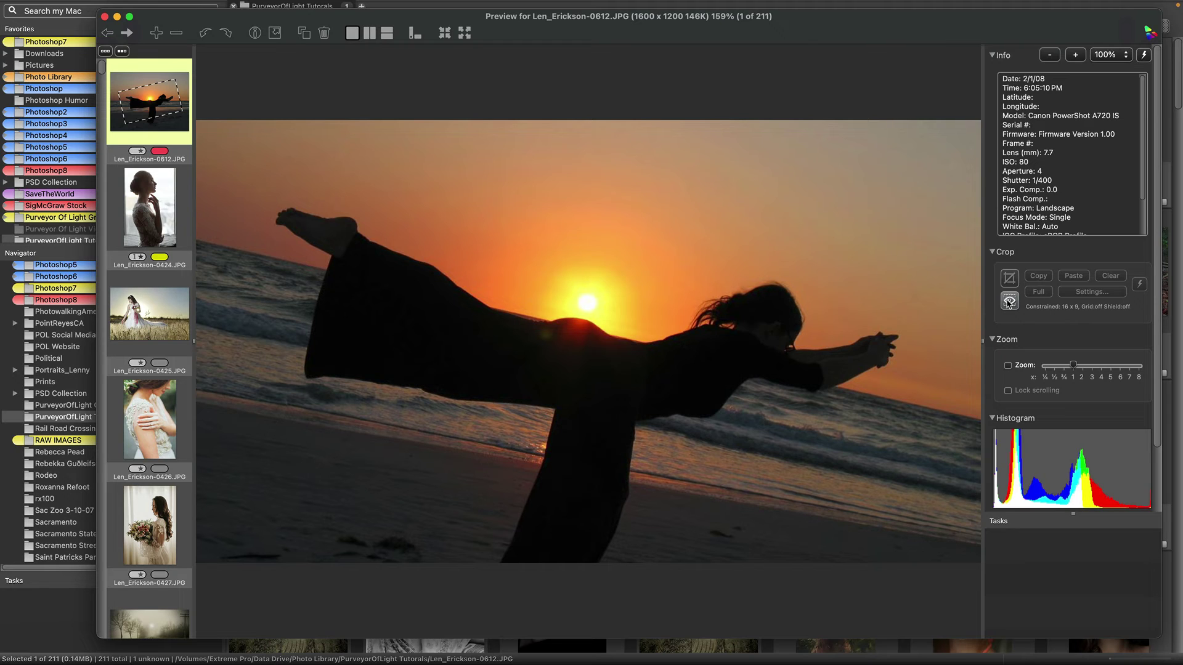
pyautogui.click(1009, 301)
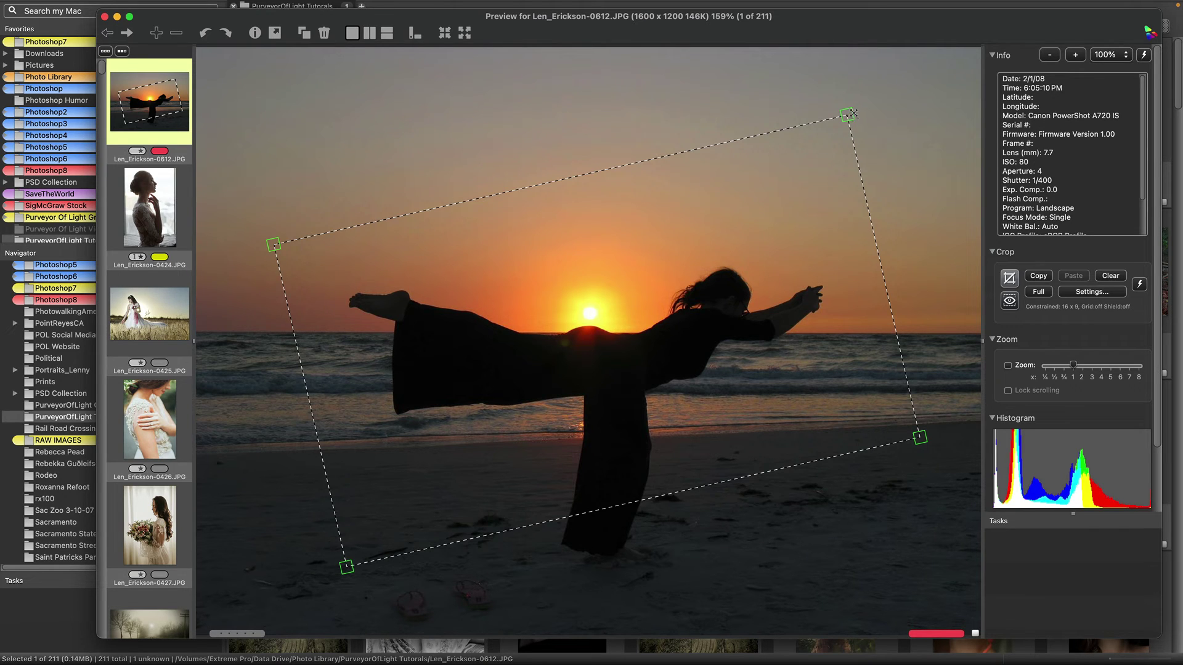
# Apply the Landscape 8x10 crop snapshot and expand the crop to the full photo
pyautogui.click(1139, 284)
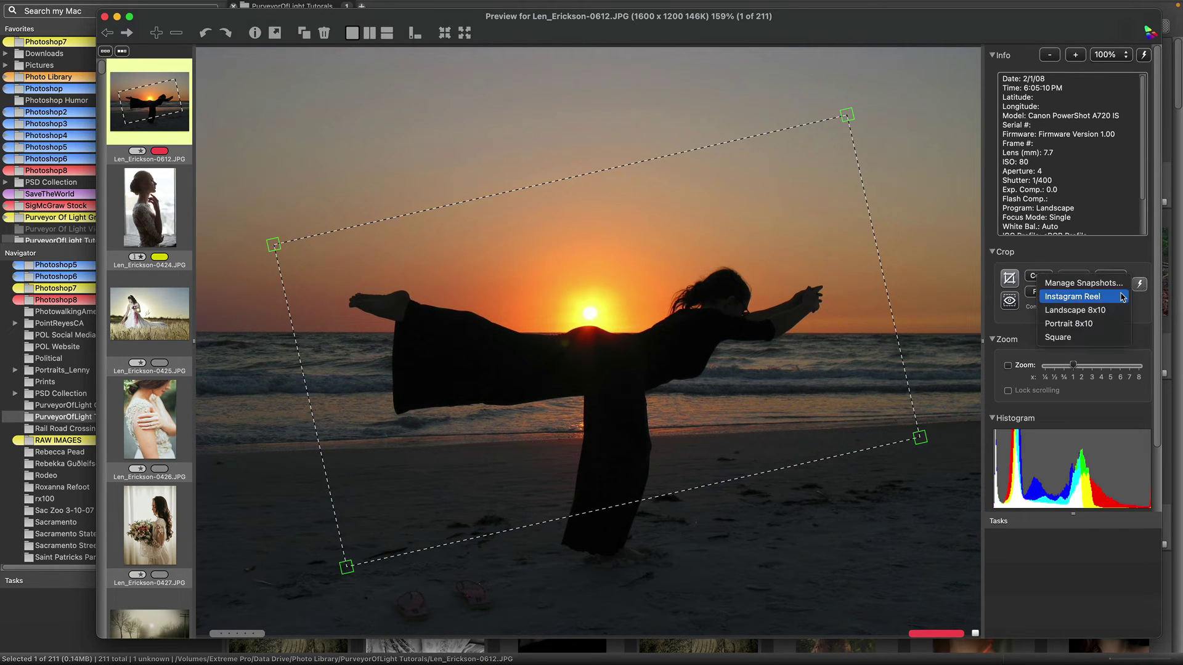
pyautogui.click(1093, 311)
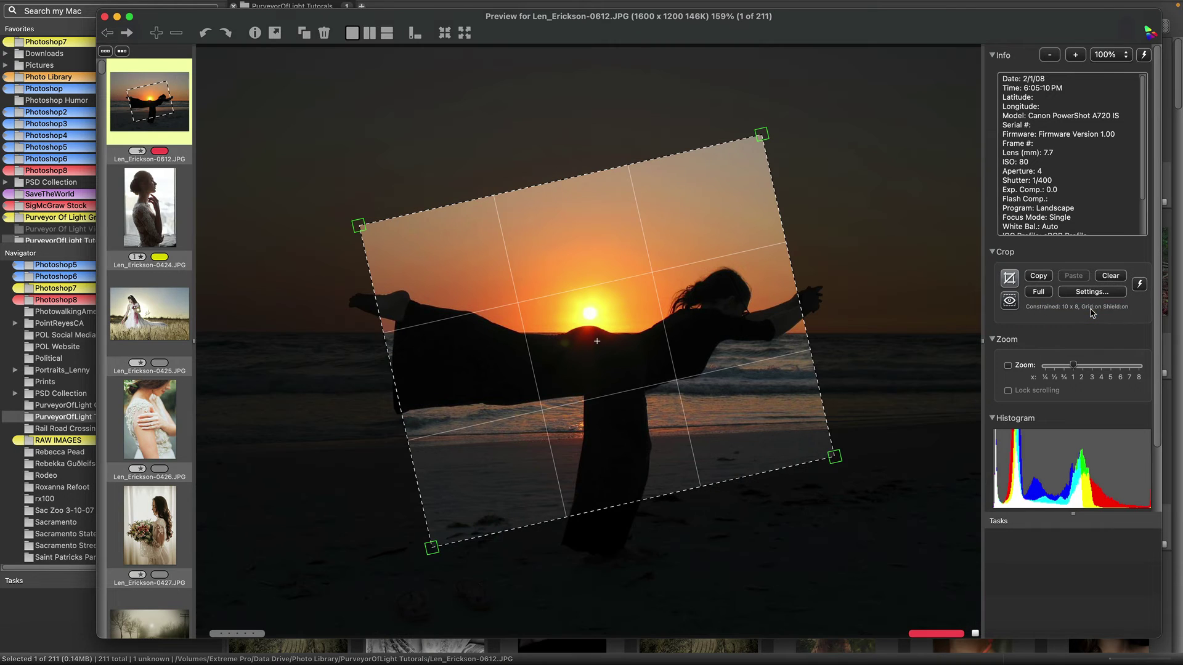
pyautogui.click(1035, 292)
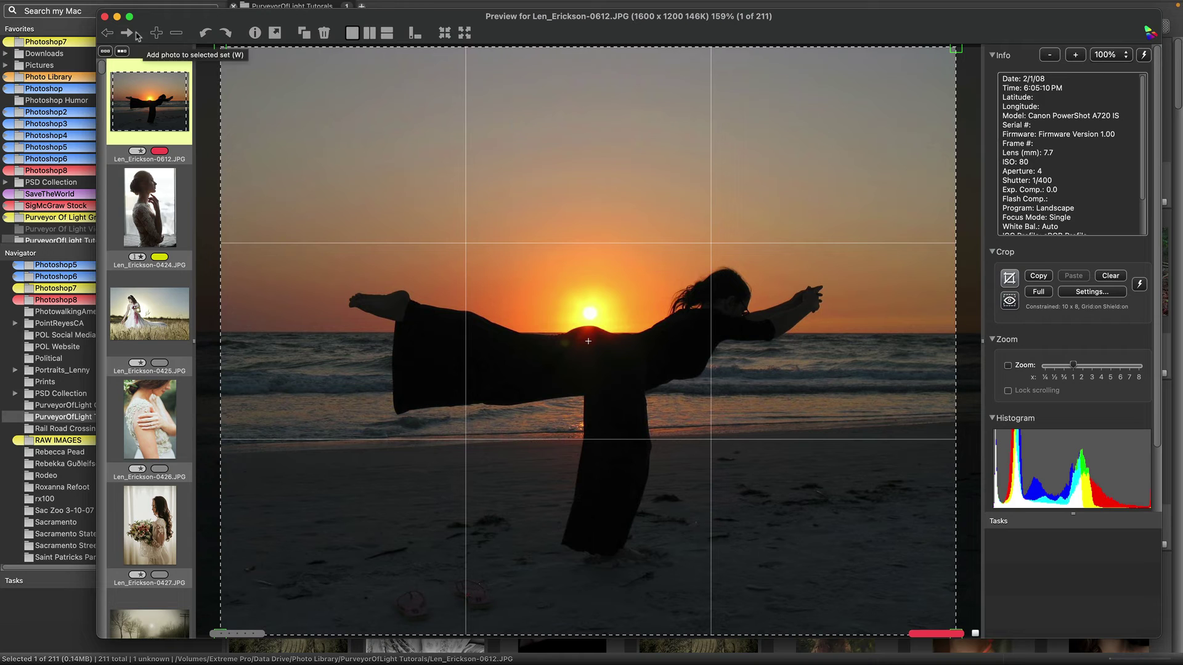
# Close the preview and examine the sunset photo's Flickr upload options, including the cropping setting, without sending it
pyautogui.click(103, 16)
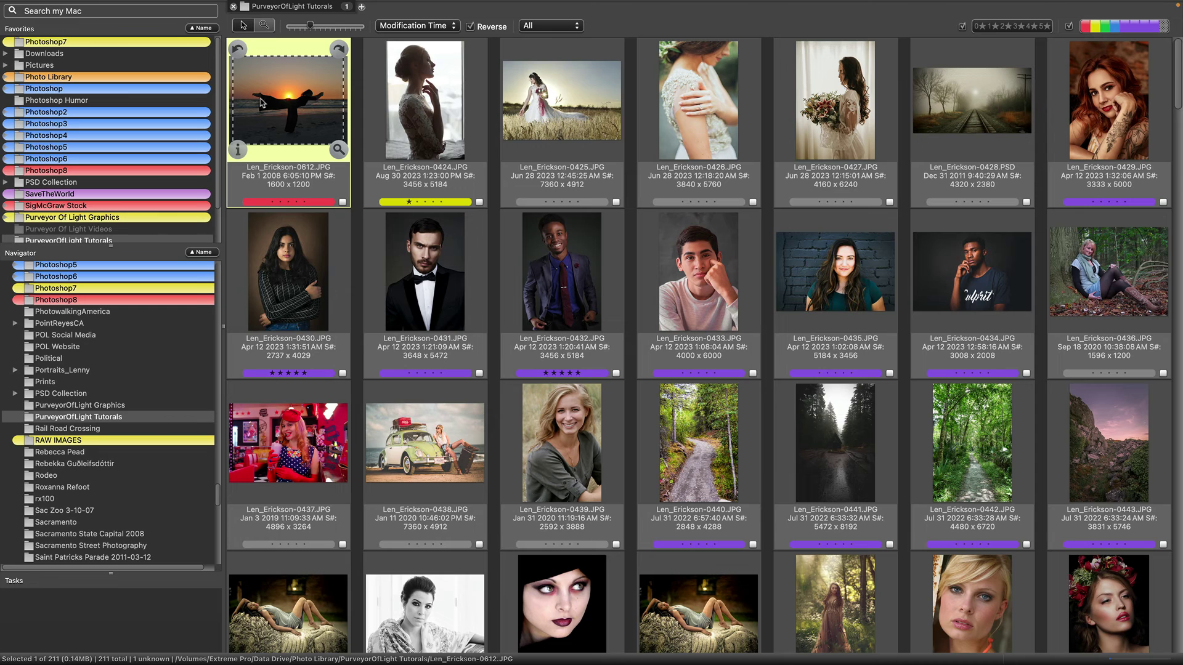
pyautogui.rightClick(286, 102)
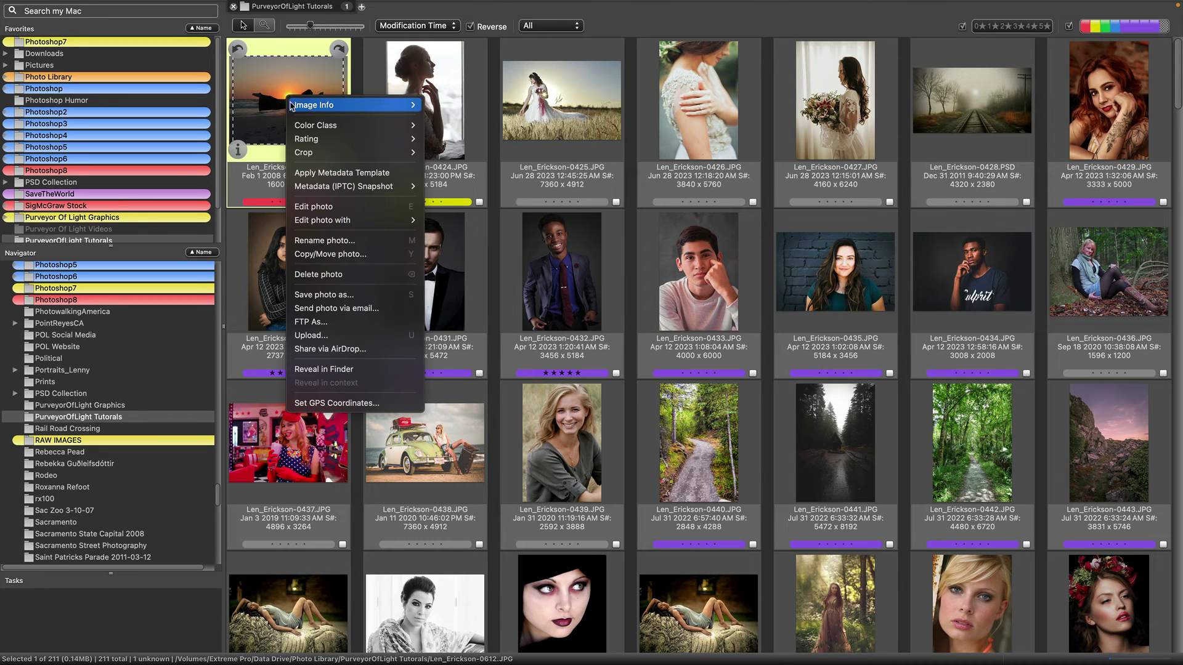
pyautogui.click(359, 336)
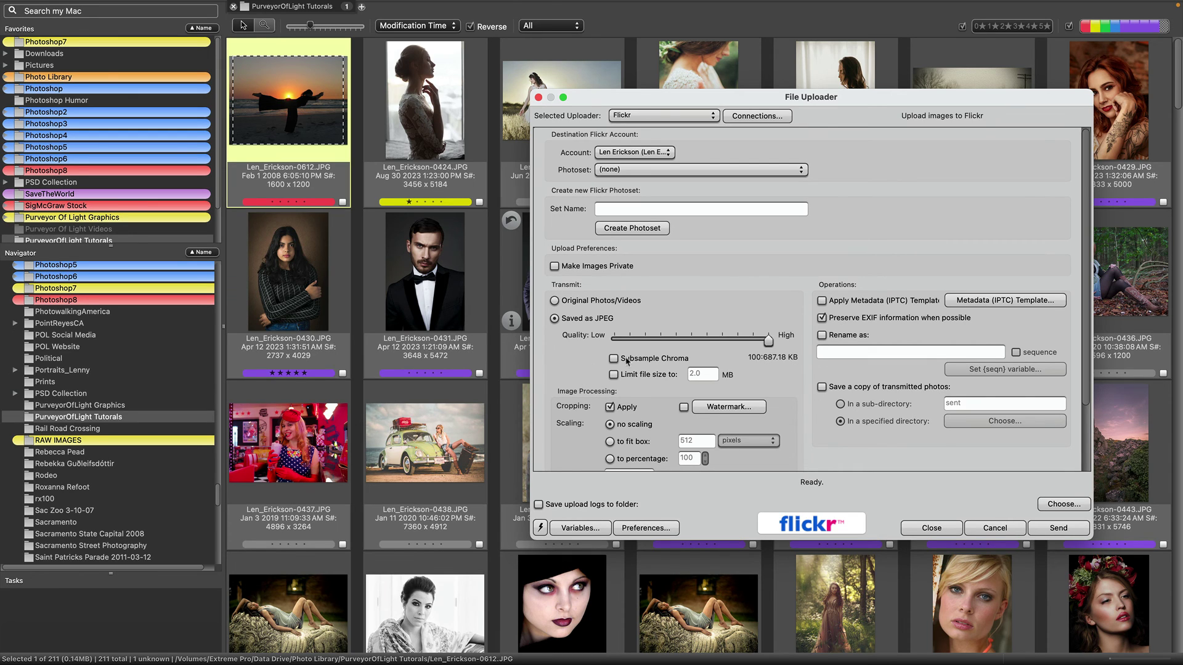
pyautogui.click(971, 528)
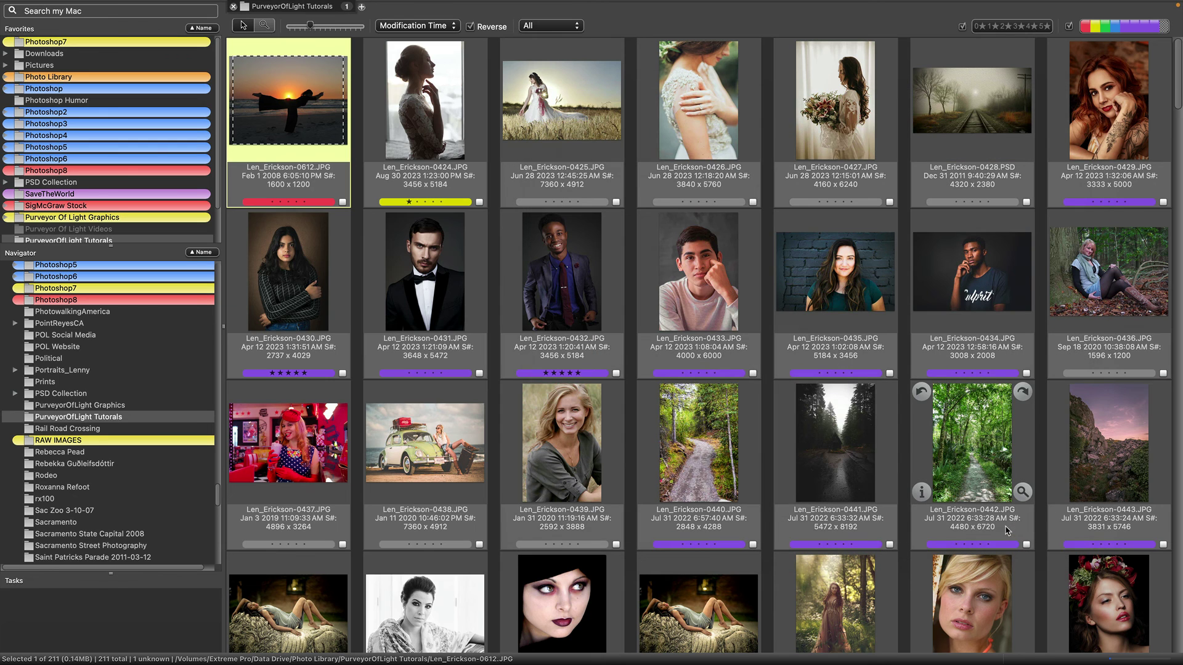